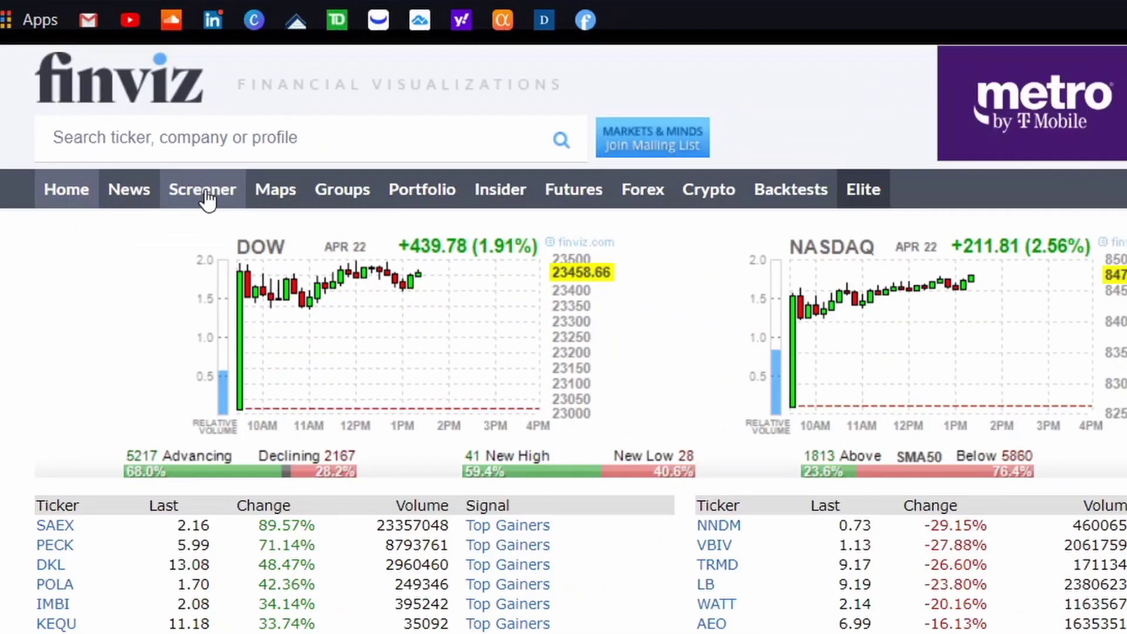
# - Open the Finviz stock screener, dismiss the video ad, and show all available filter criteria
pyautogui.click(317, 241)
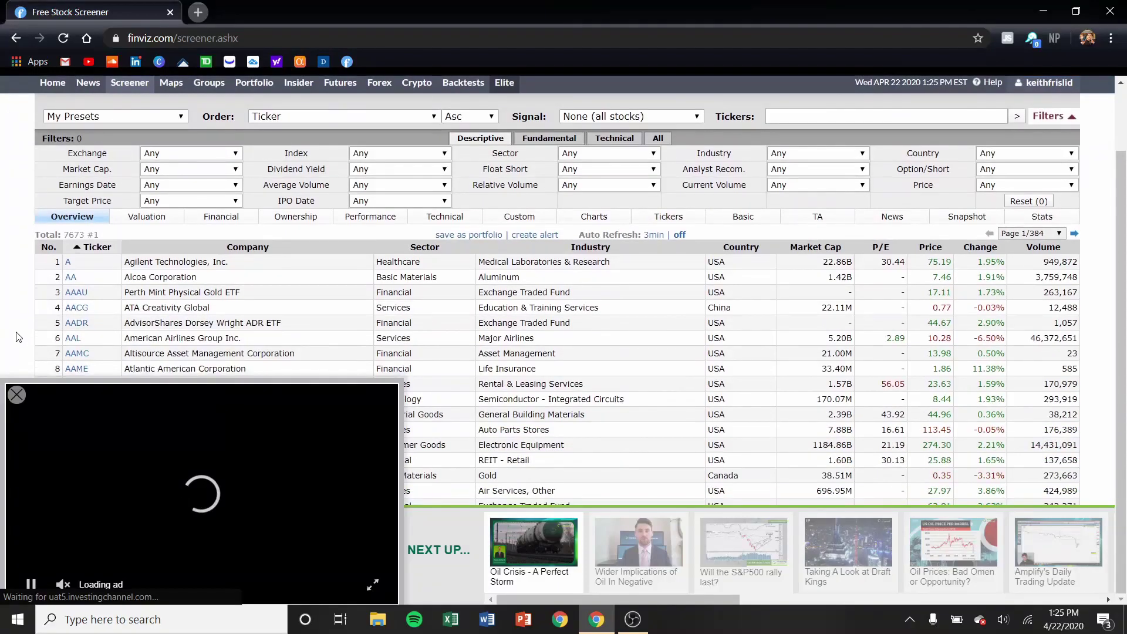
pyautogui.click(16, 394)
pyautogui.scroll(2, 94, 258)
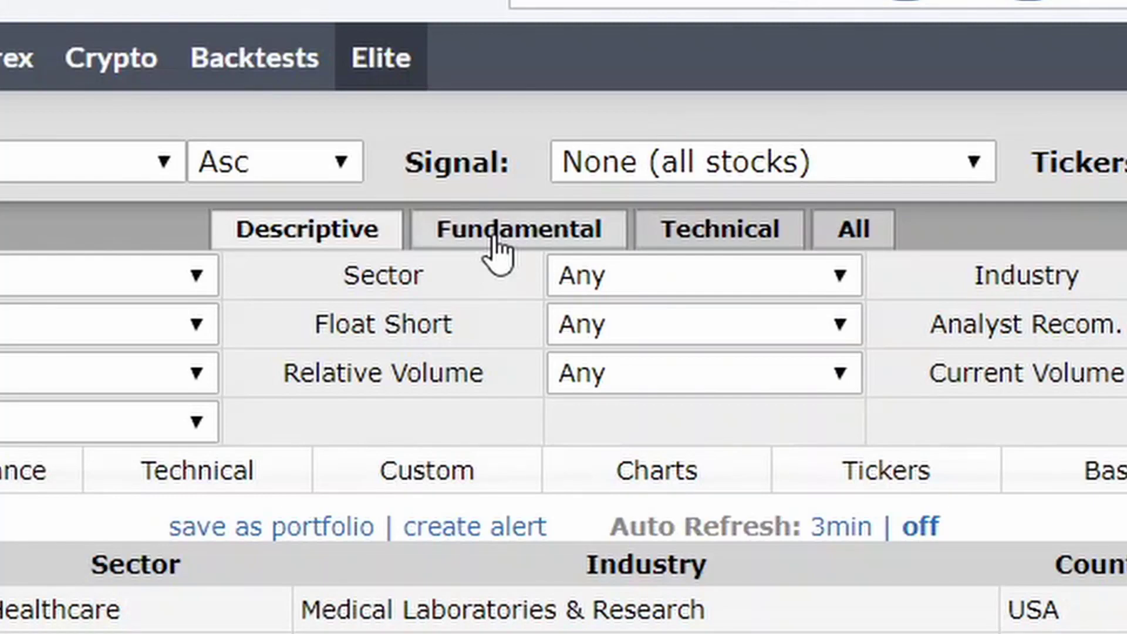
pyautogui.click(856, 237)
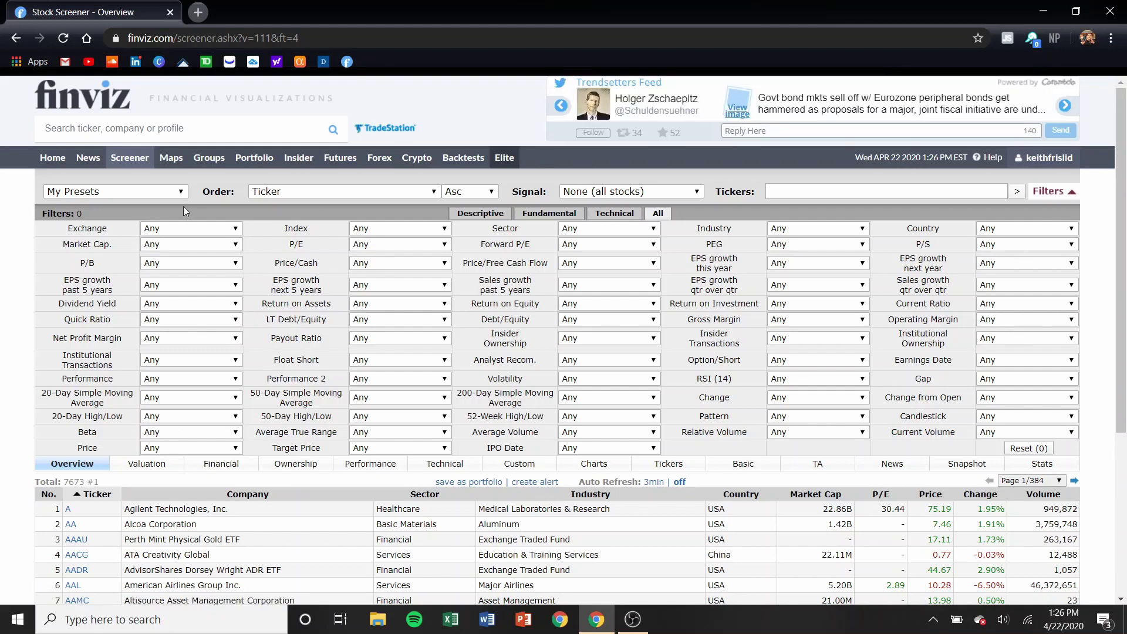
# - Filter the stocks by market cap to +Mid (over $2bln) and dismiss the advertisement
pyautogui.click(229, 247)
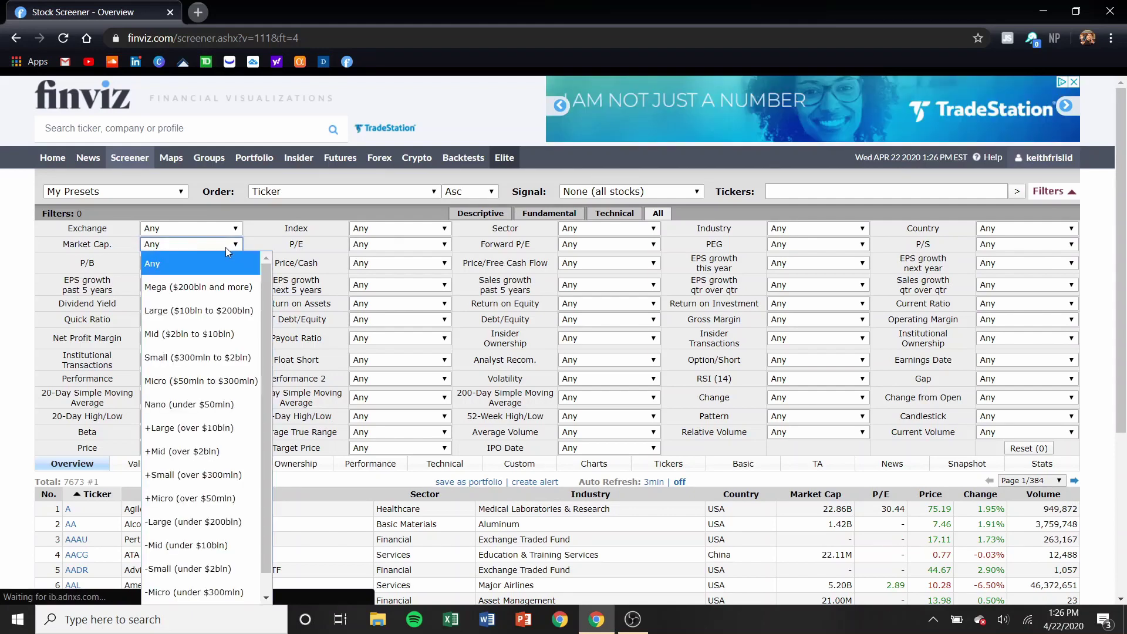
pyautogui.click(182, 450)
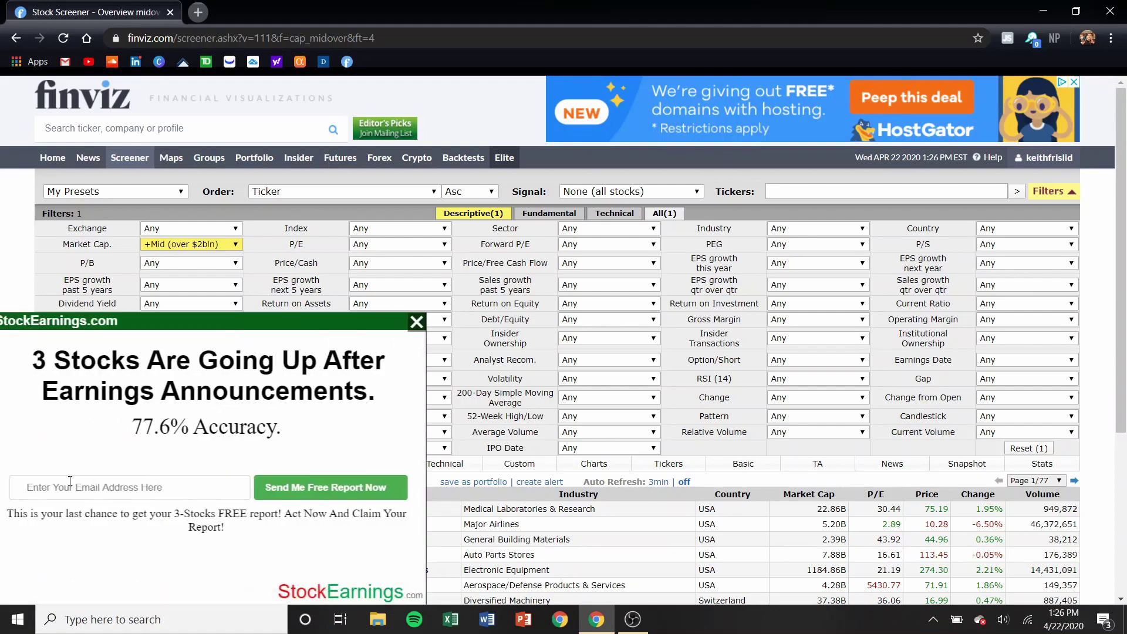
pyautogui.click(430, 322)
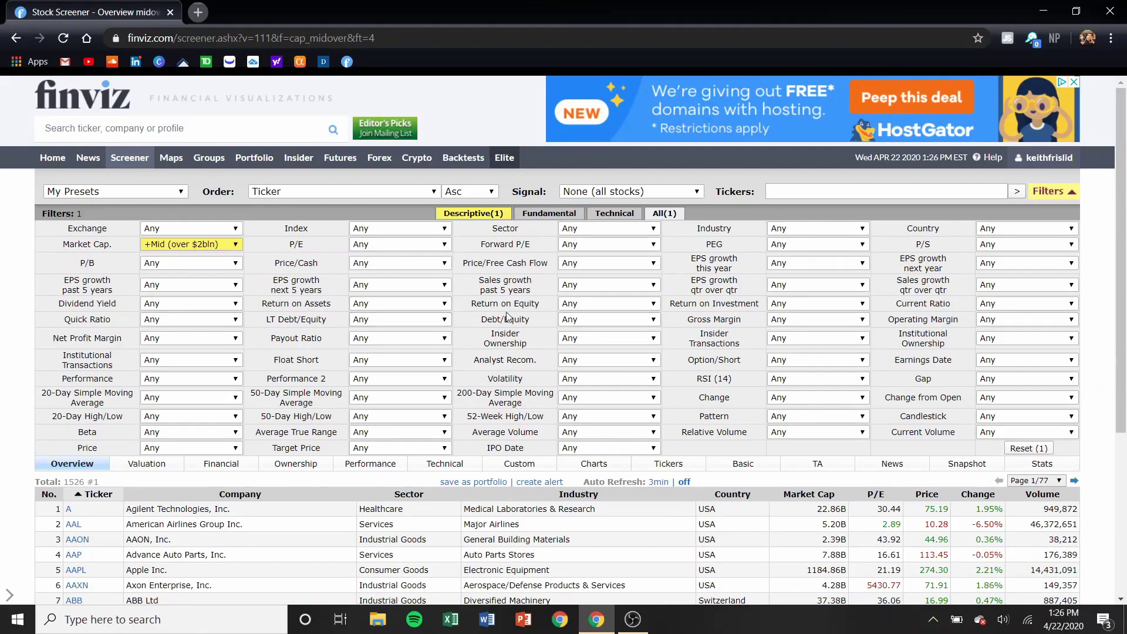
# - Set the Debt/Equity filter to Under 0.5 and dismiss the upgrade offer and video ad
pyautogui.click(580, 322)
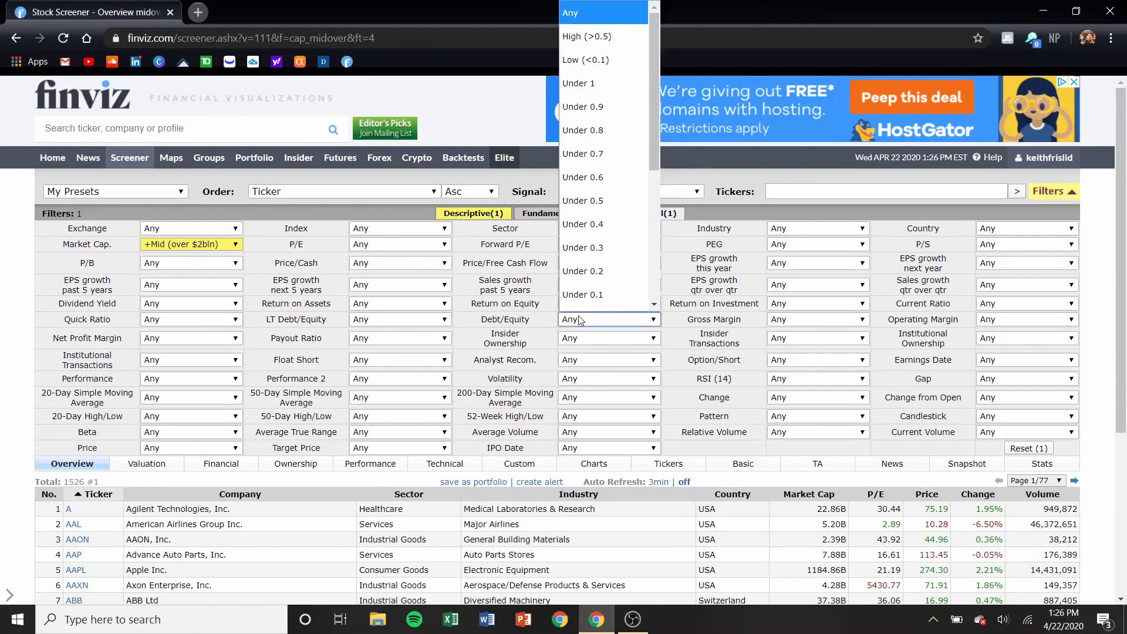
pyautogui.scroll(-2, 599, 246)
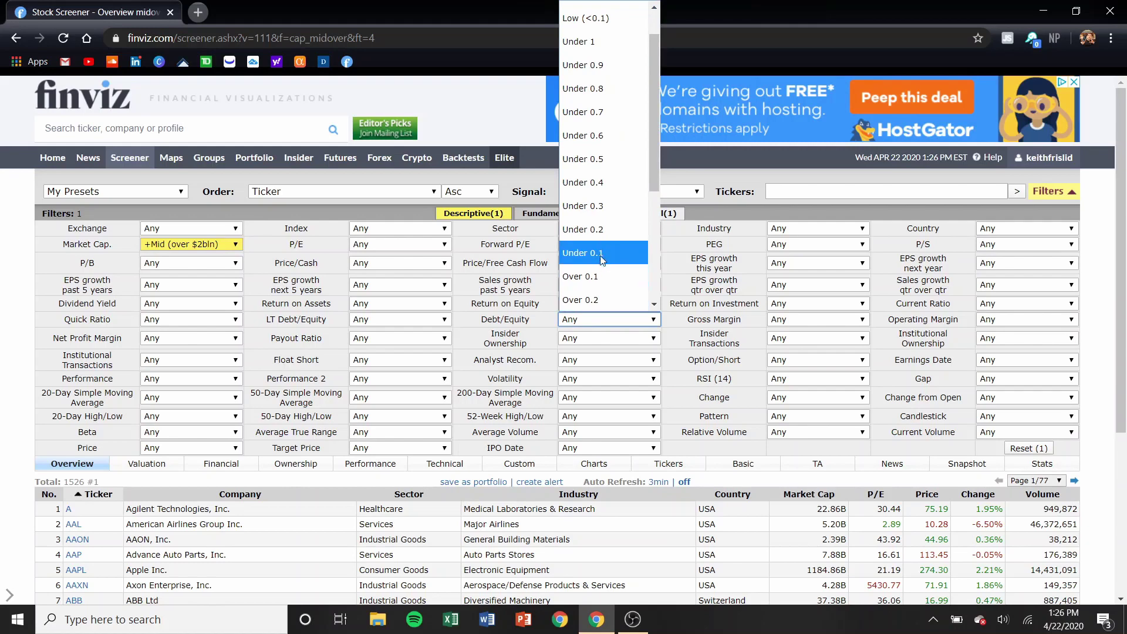
pyautogui.click(618, 159)
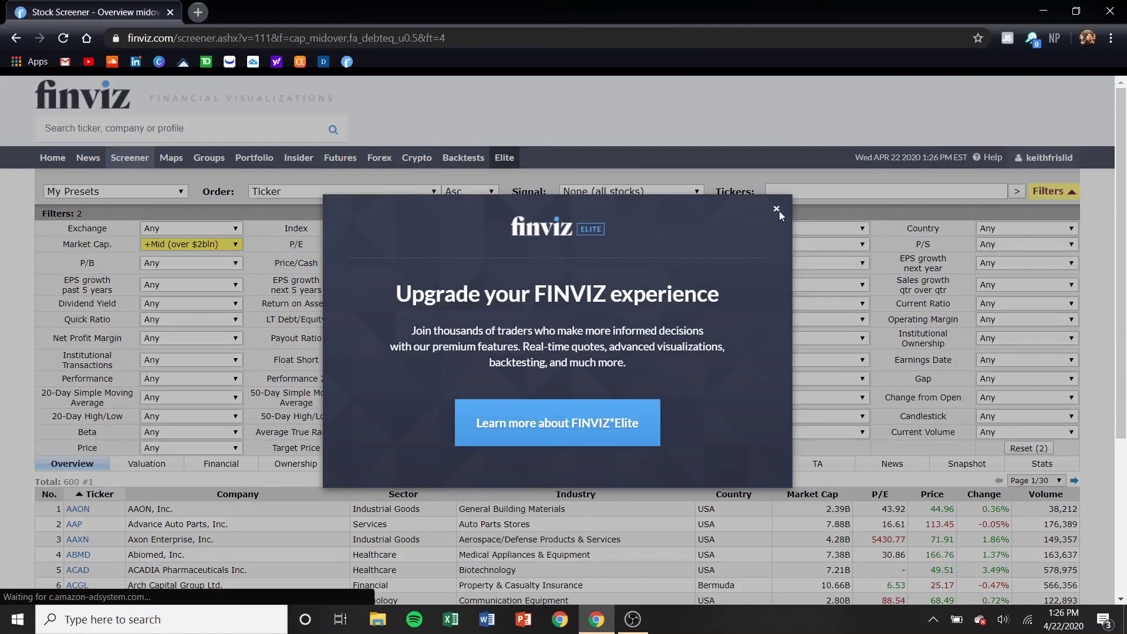
pyautogui.click(777, 210)
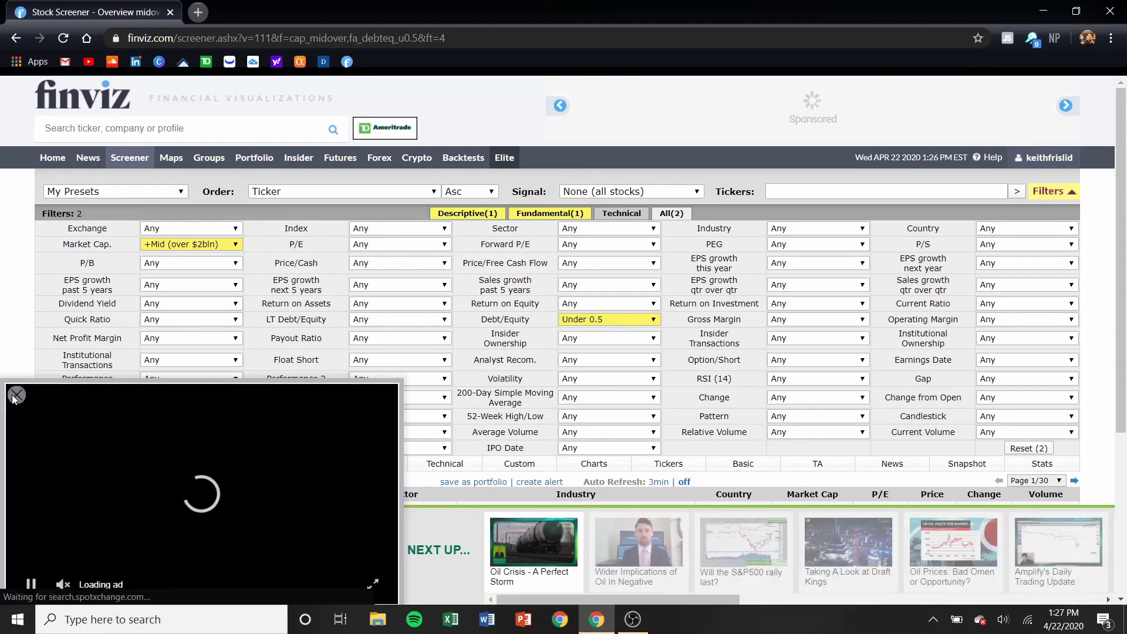
pyautogui.click(16, 396)
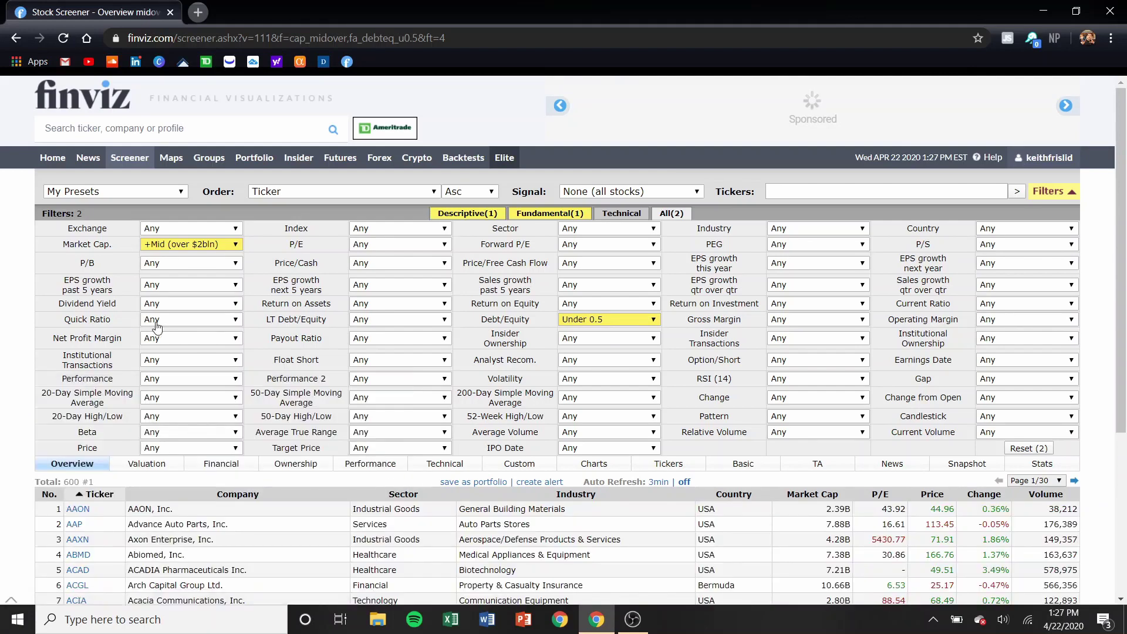
# - Set the Dividend Yield filter to Over 4%
pyautogui.click(185, 304)
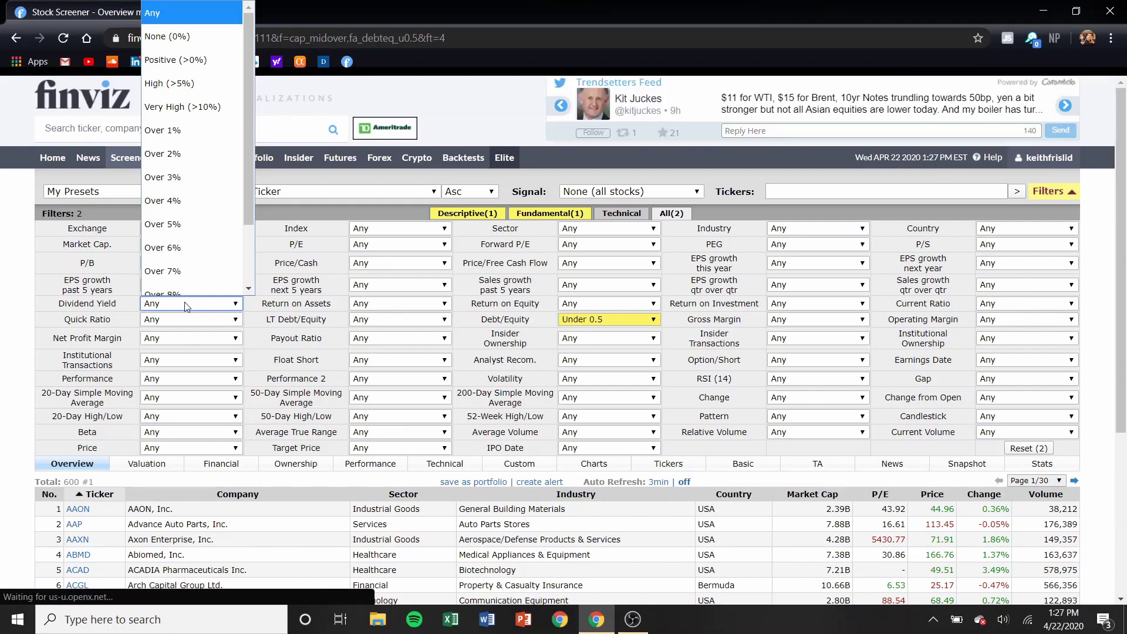
pyautogui.click(178, 198)
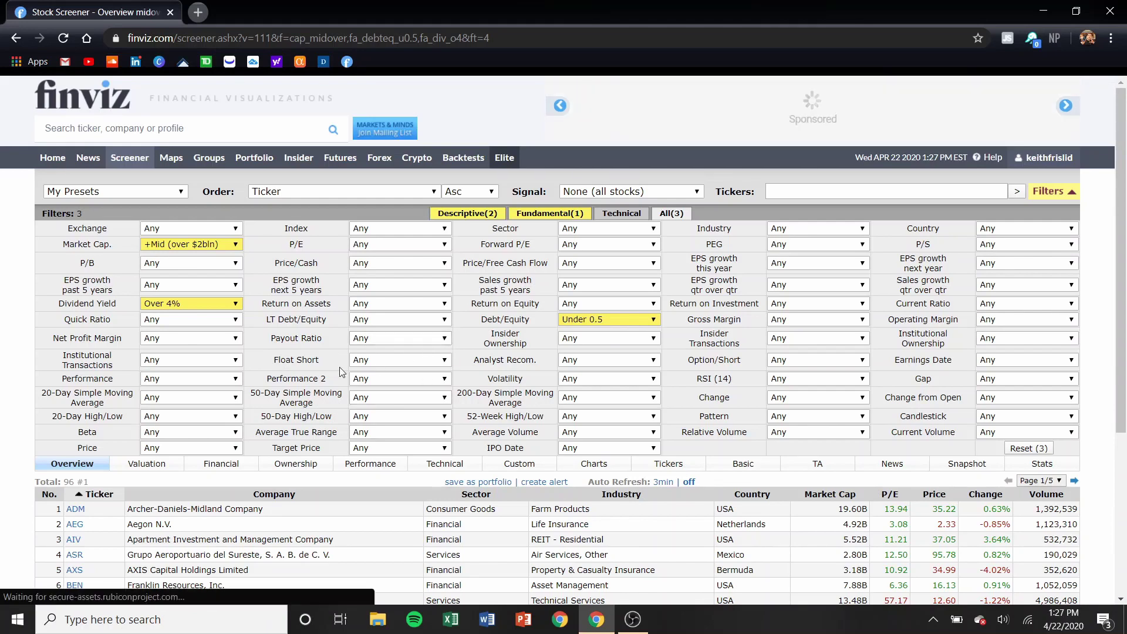
# - Try the Price filter at $50 to $100 and look through the matching stocks
pyautogui.scroll(-3, 451, 346)
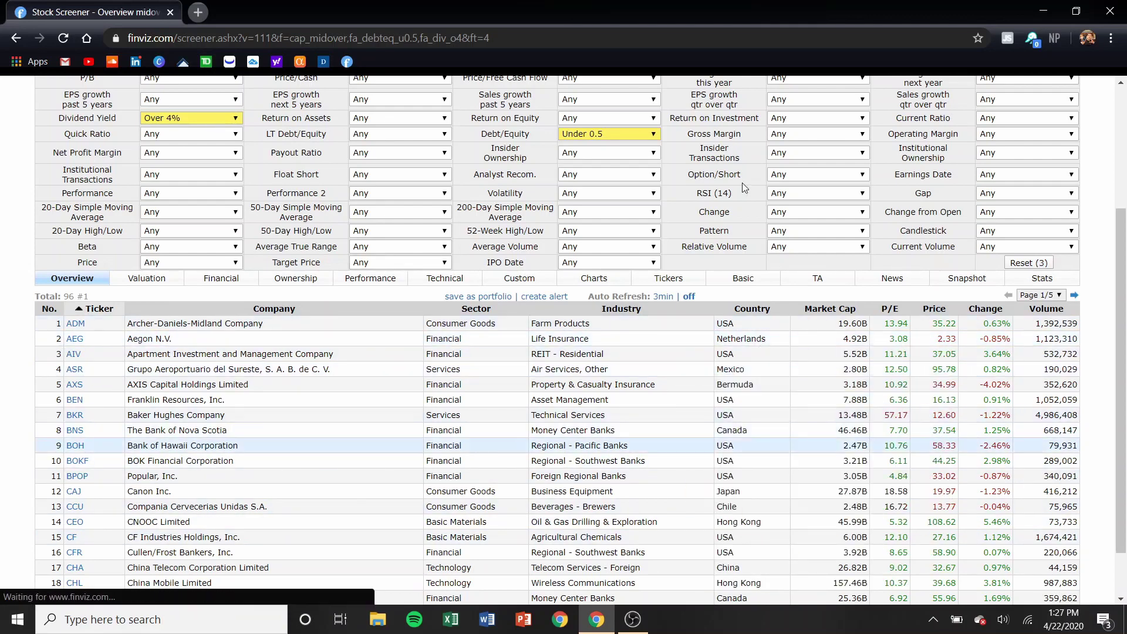
pyautogui.click(156, 263)
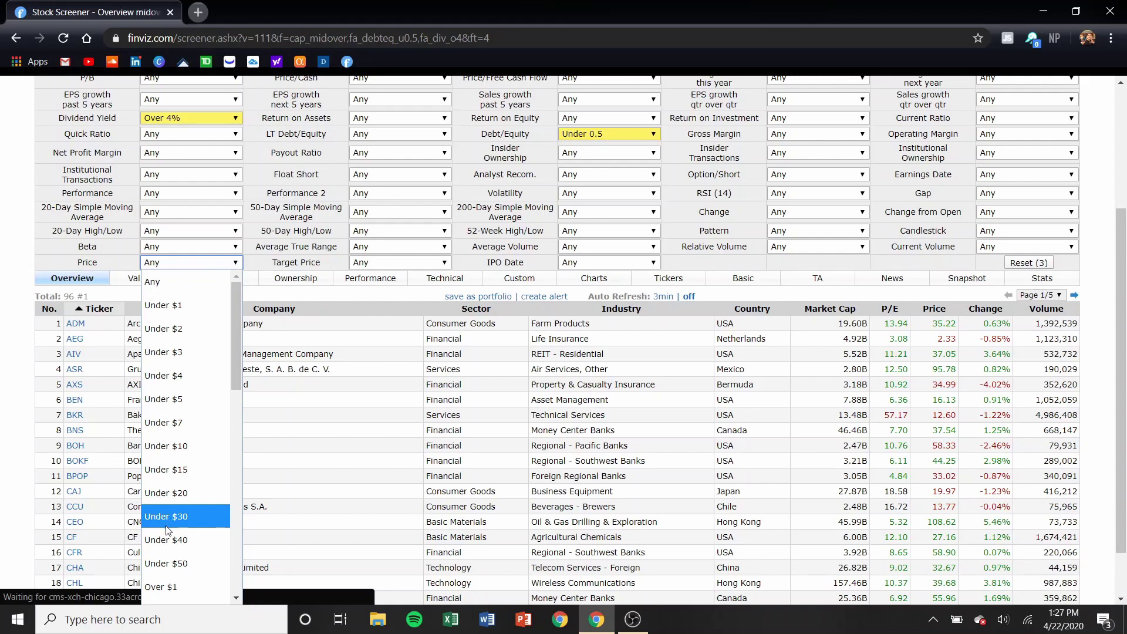
pyautogui.scroll(-5, 166, 542)
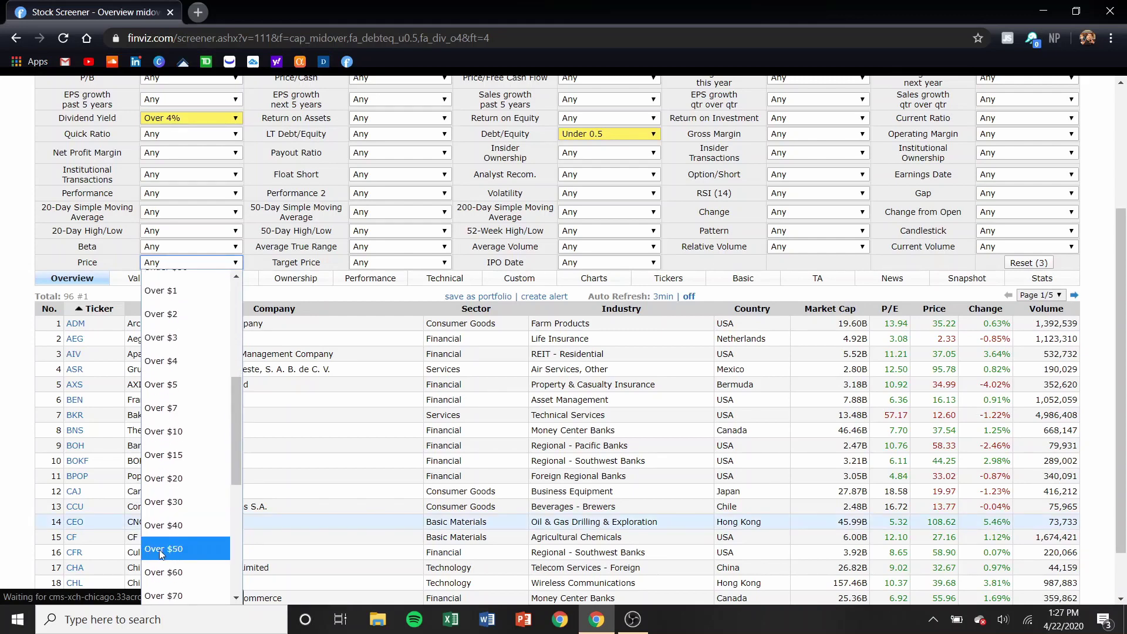
pyautogui.scroll(-5, 176, 553)
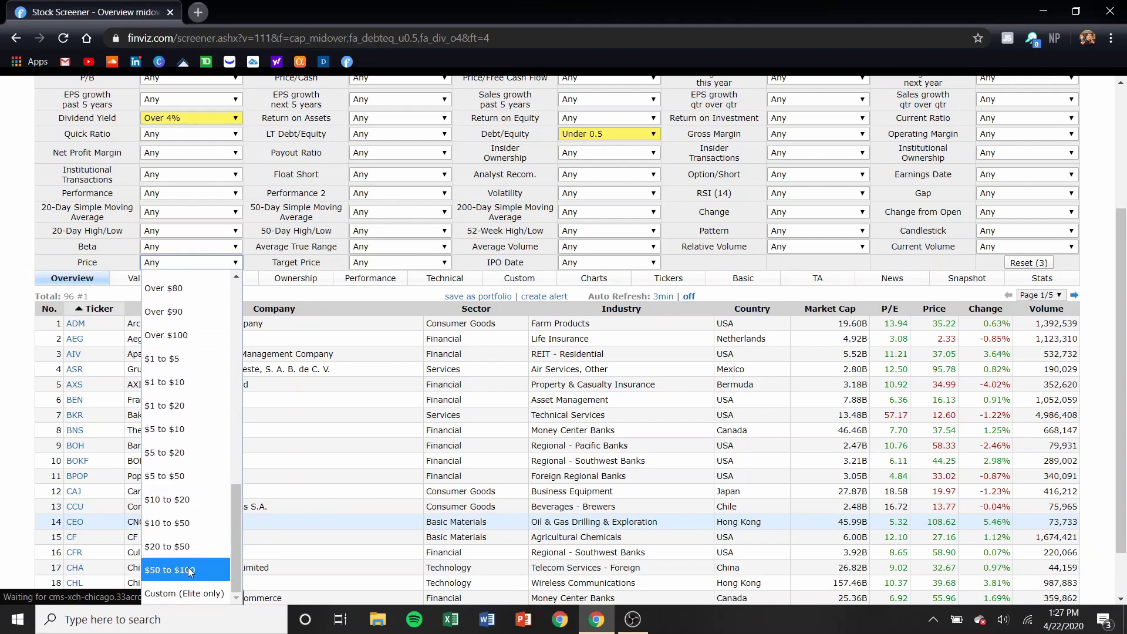
pyautogui.click(195, 570)
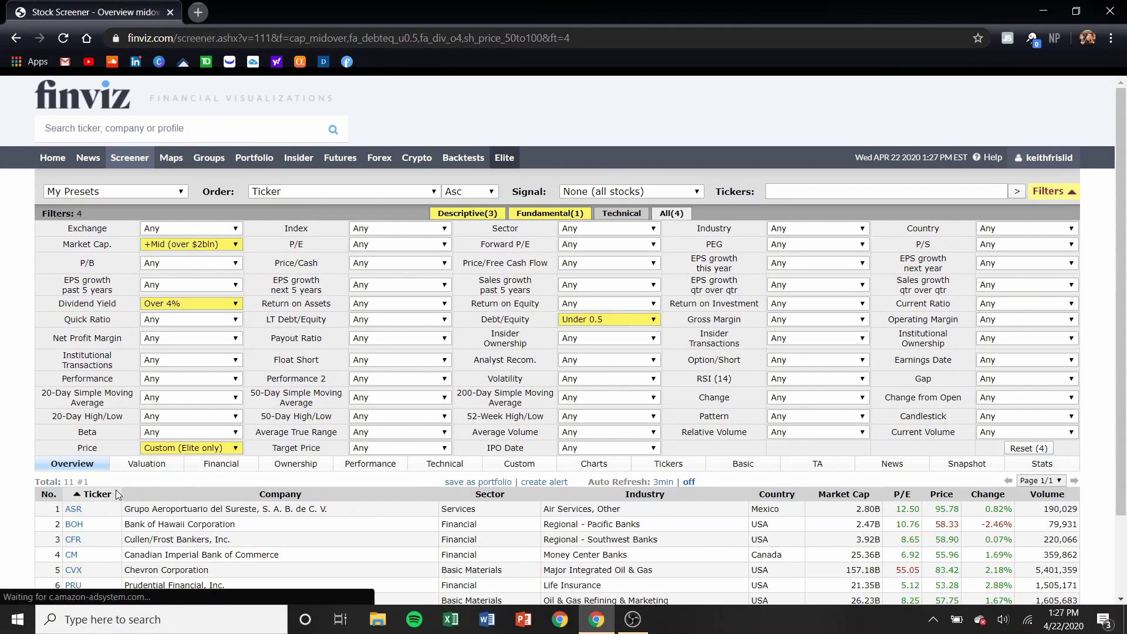
pyautogui.scroll(-2, 136, 480)
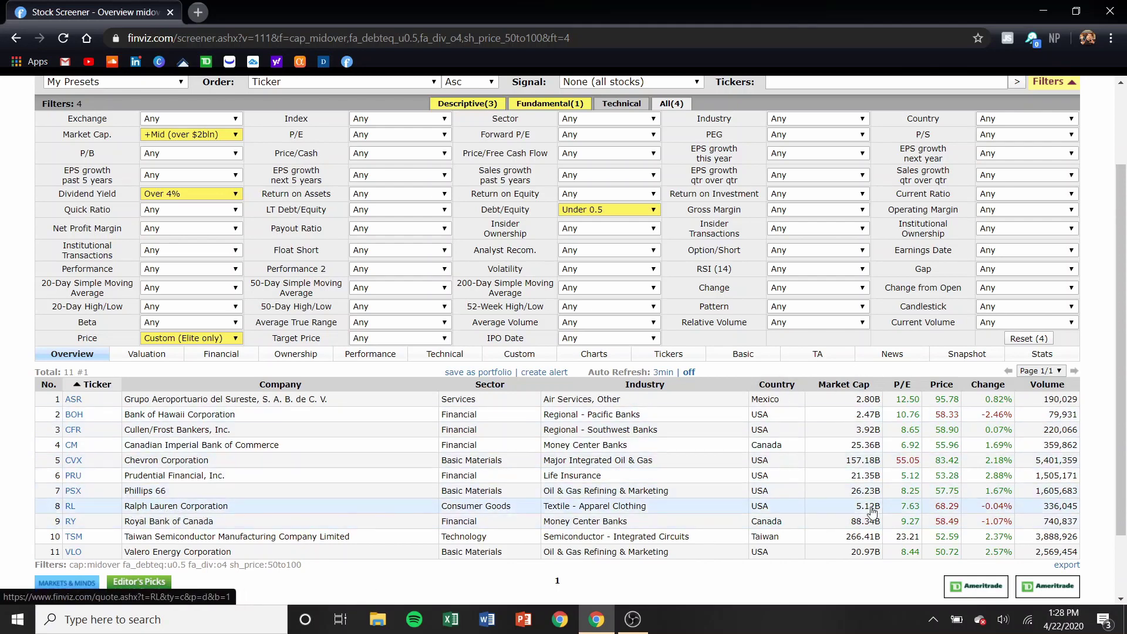
# - Reset the Price filter to Any
pyautogui.click(216, 339)
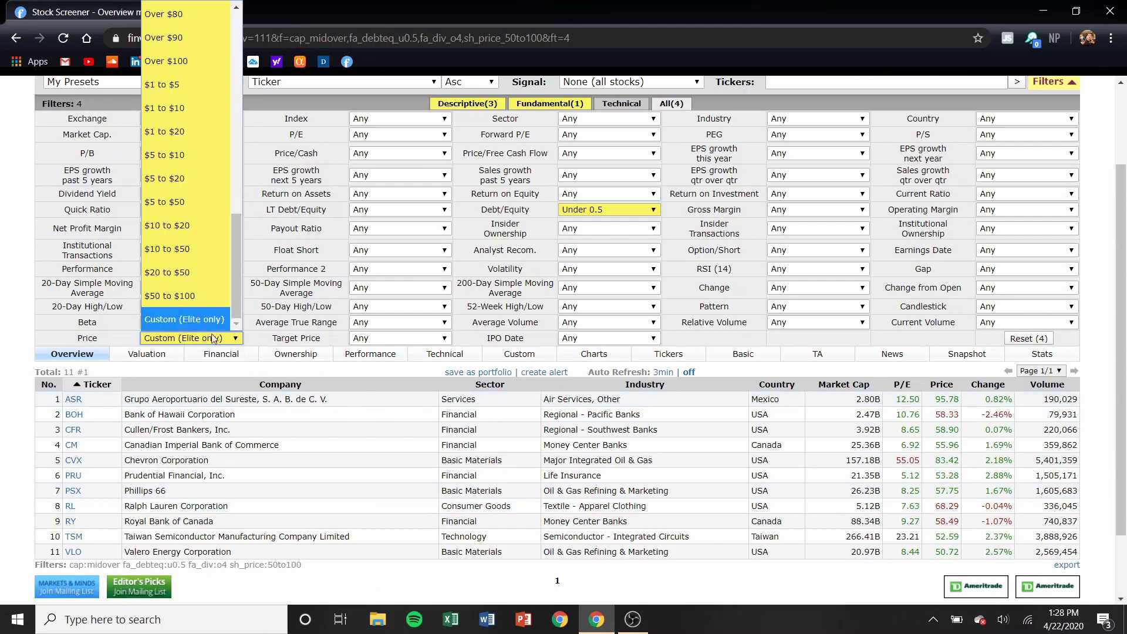
pyautogui.scroll(10, 176, 176)
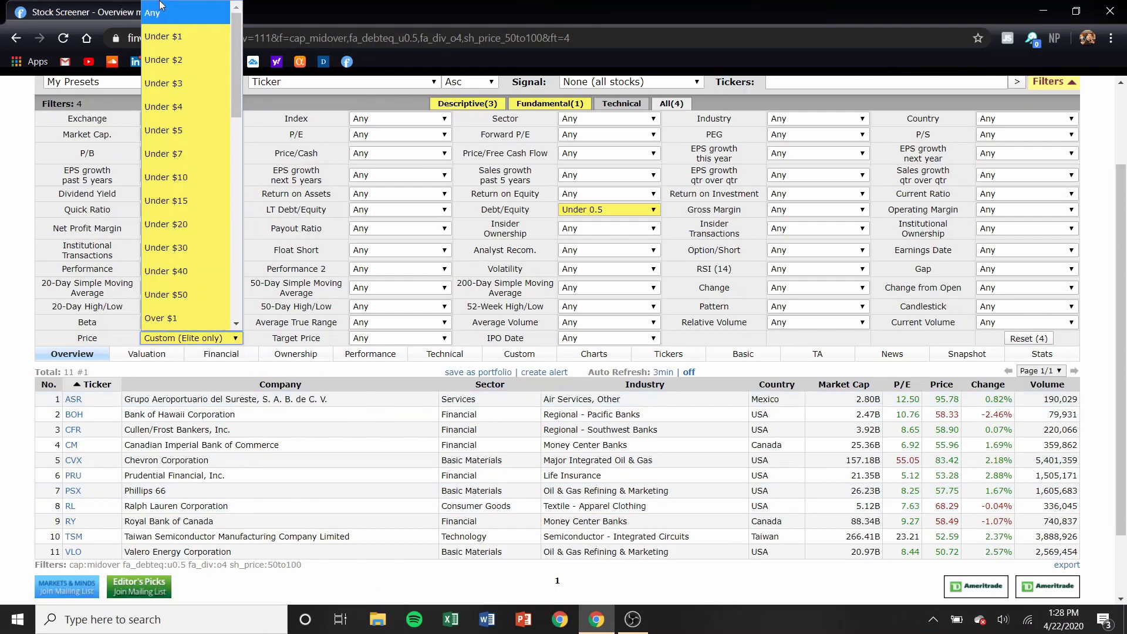
pyautogui.click(160, 22)
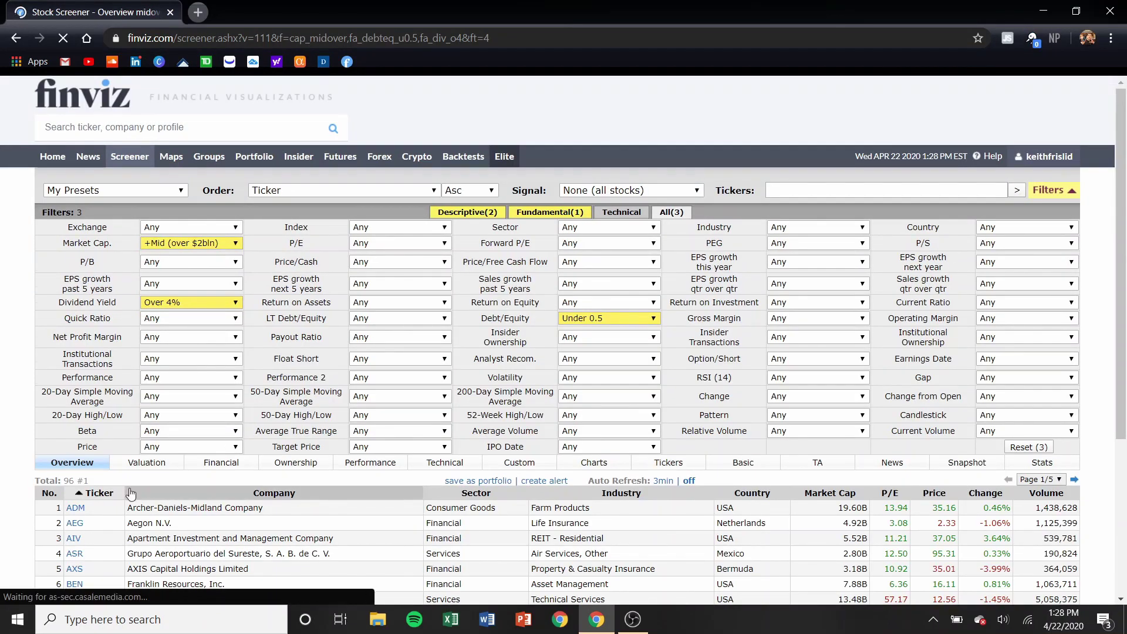
# - Sort the filtered stocks by market cap in descending order
pyautogui.scroll(-3, 130, 492)
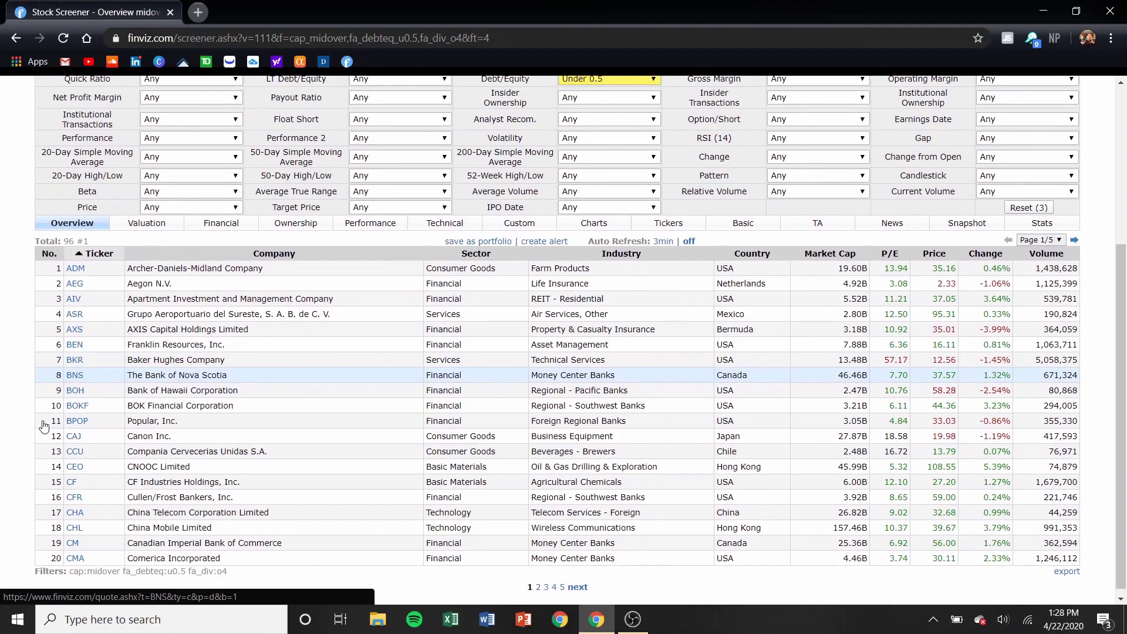
pyautogui.scroll(3, 44, 424)
pyautogui.scroll(1, 44, 425)
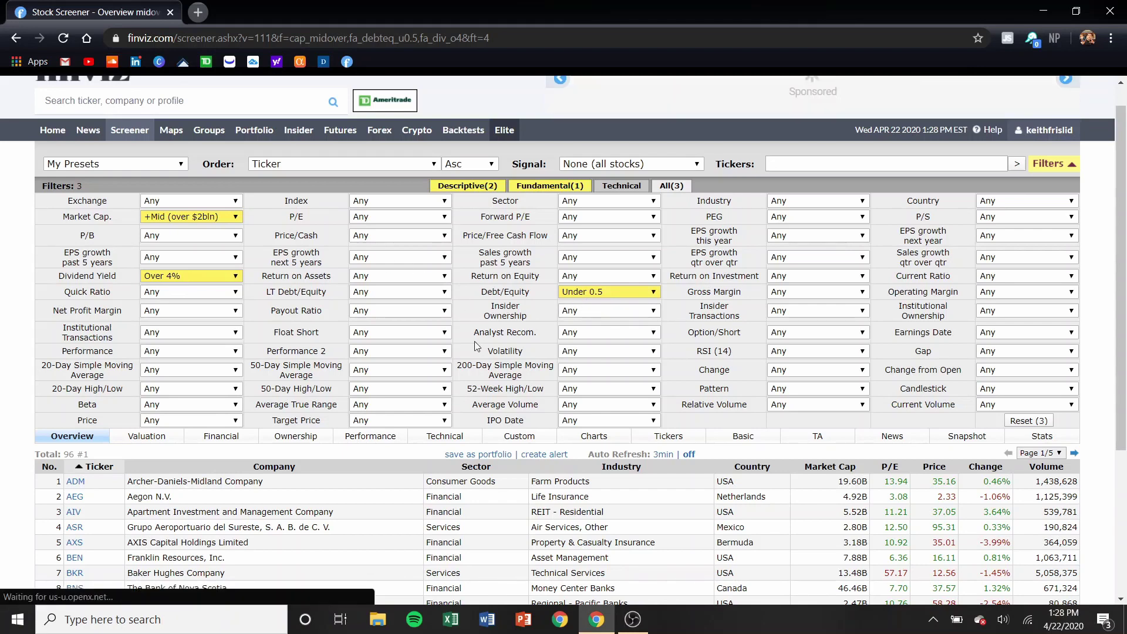
pyautogui.scroll(-2, 476, 346)
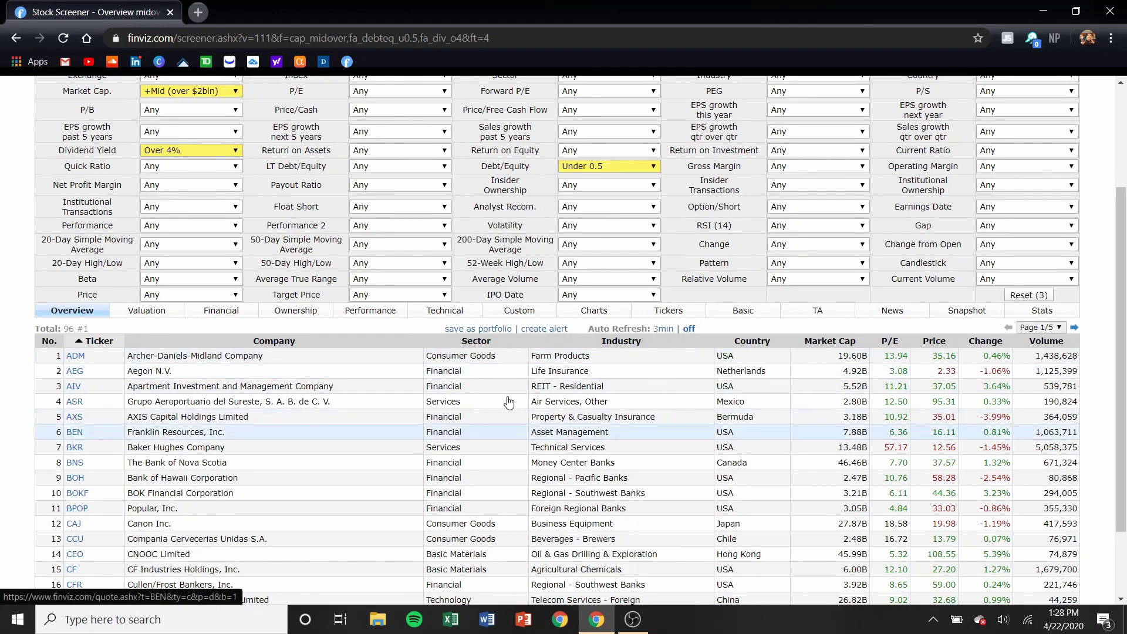
pyautogui.scroll(-1, 482, 407)
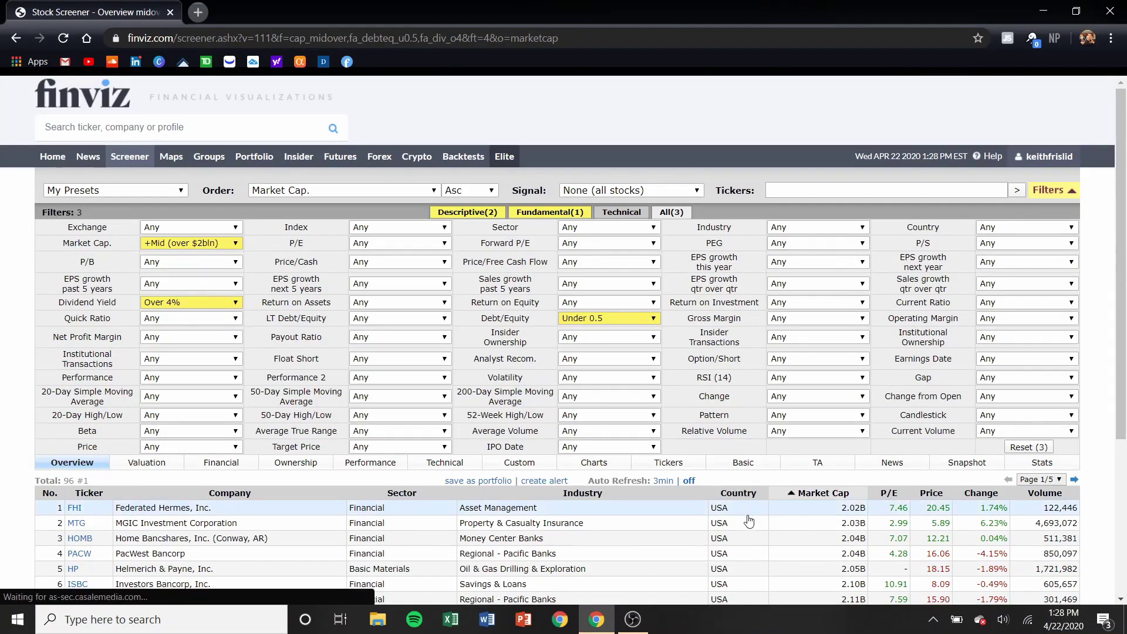
pyautogui.scroll(-2, 749, 521)
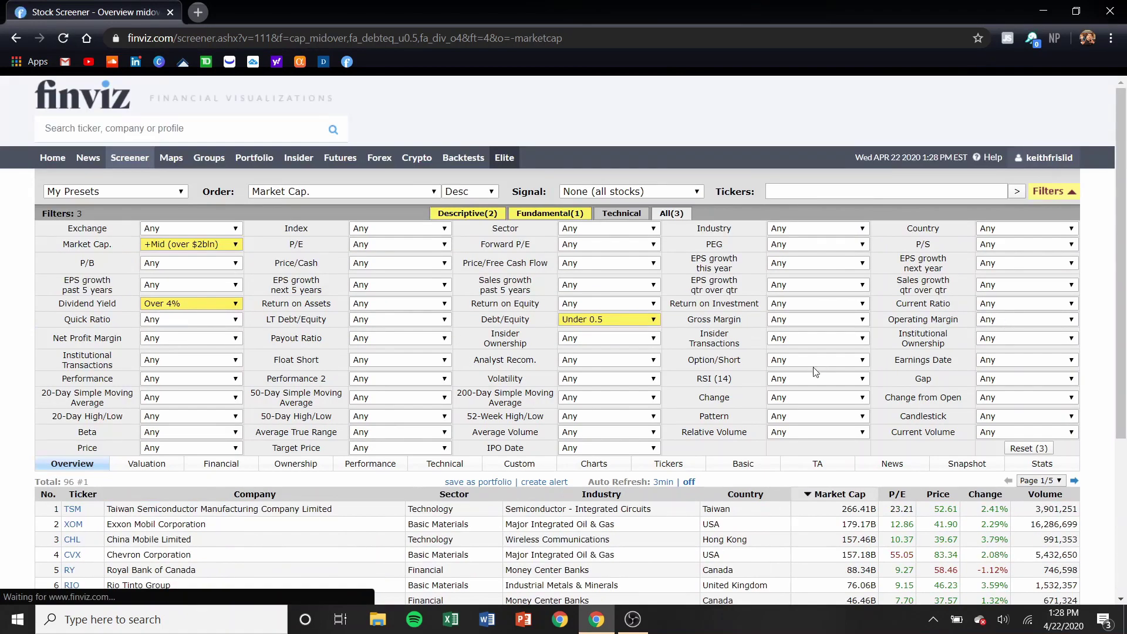
# - Look through the first page of filtered stocks, comparing company, country, P/E and price
pyautogui.scroll(-3, 748, 482)
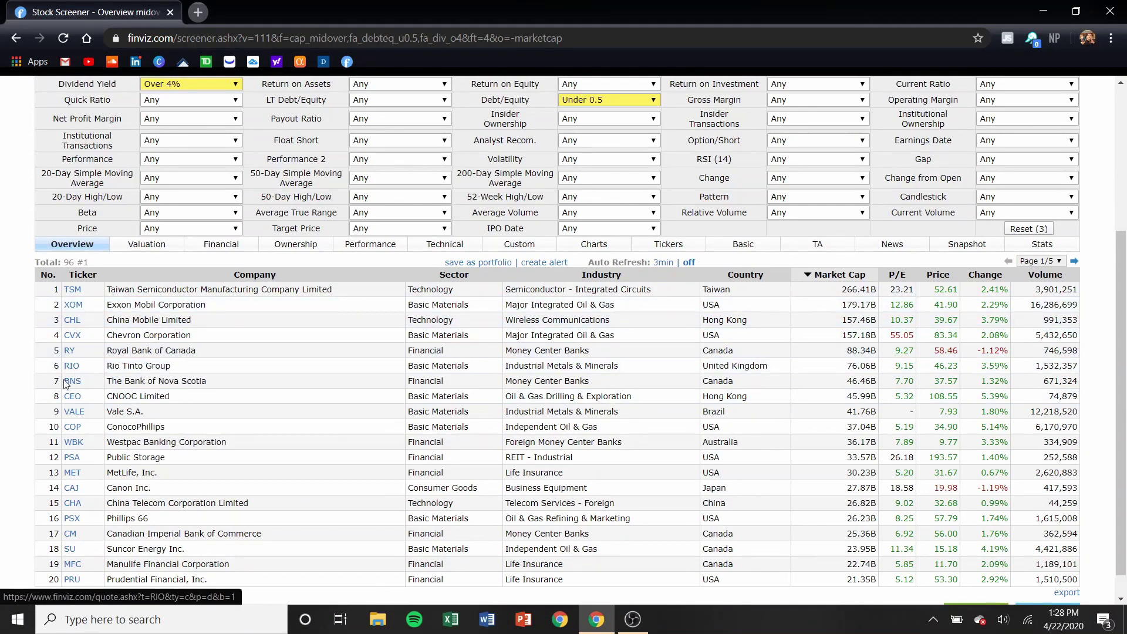
pyautogui.click(153, 367)
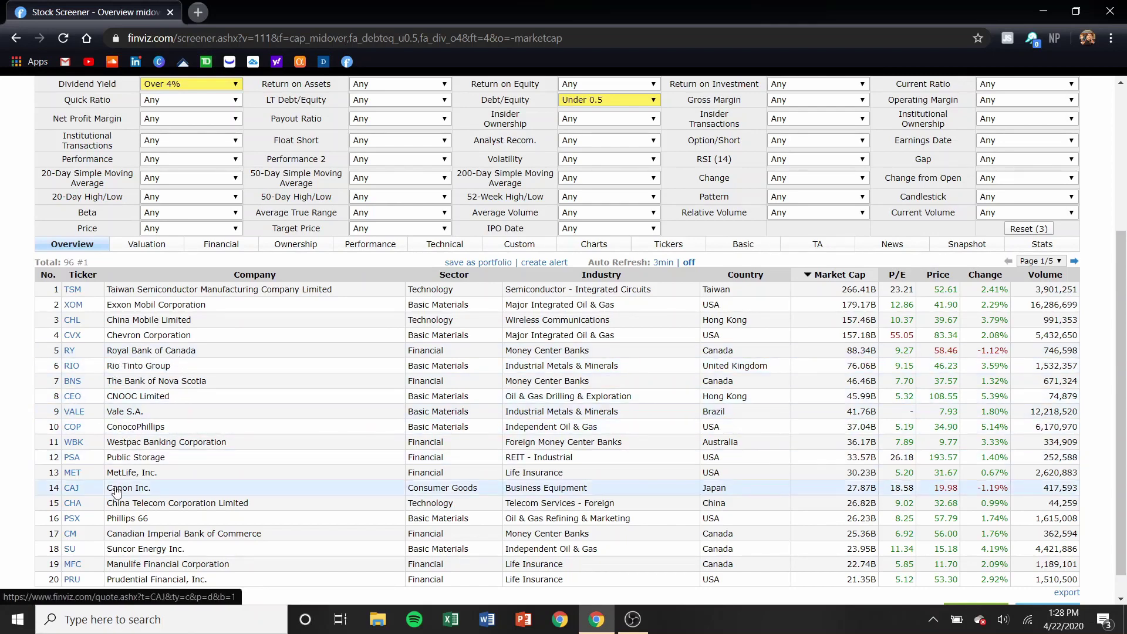
pyautogui.scroll(-1, 110, 464)
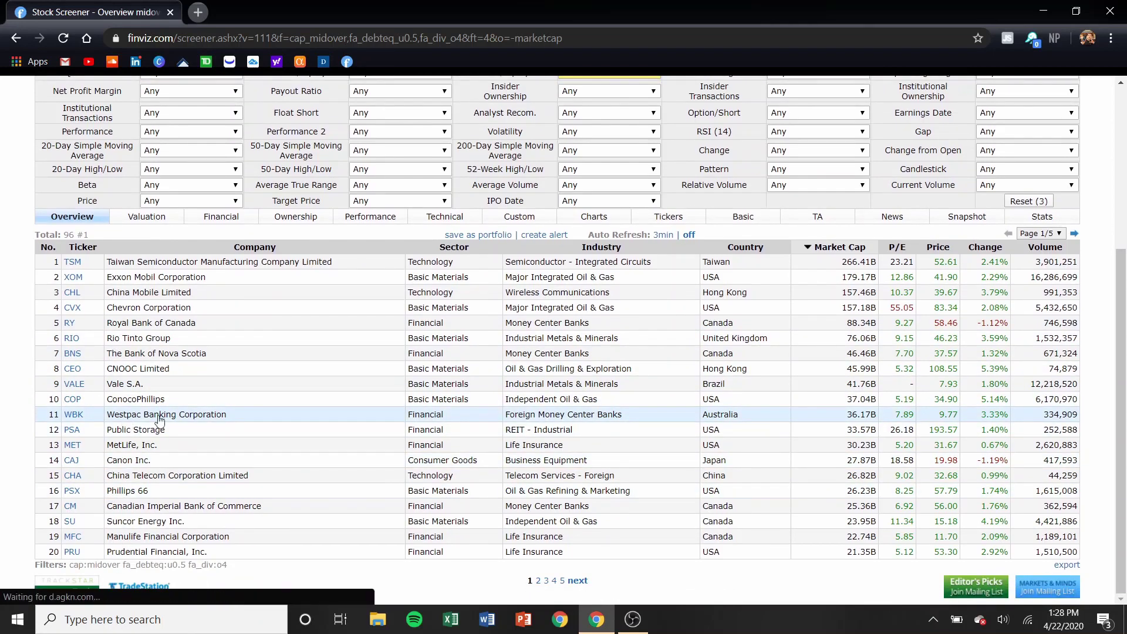
pyautogui.scroll(2, 392, 237)
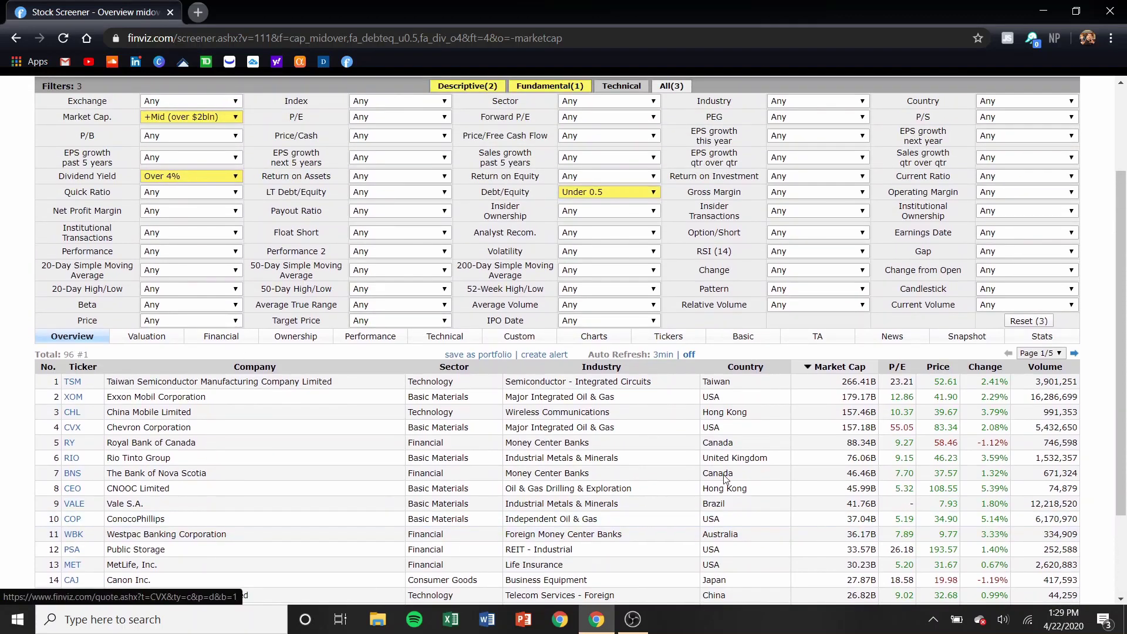
pyautogui.scroll(-2, 834, 473)
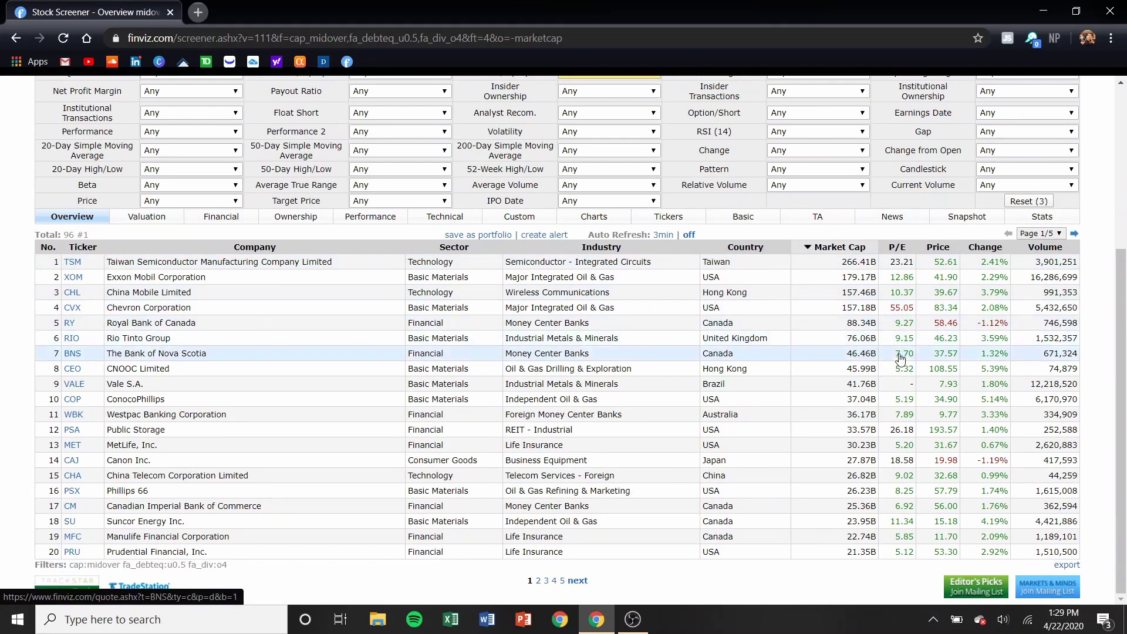
pyautogui.moveTo(947, 334)
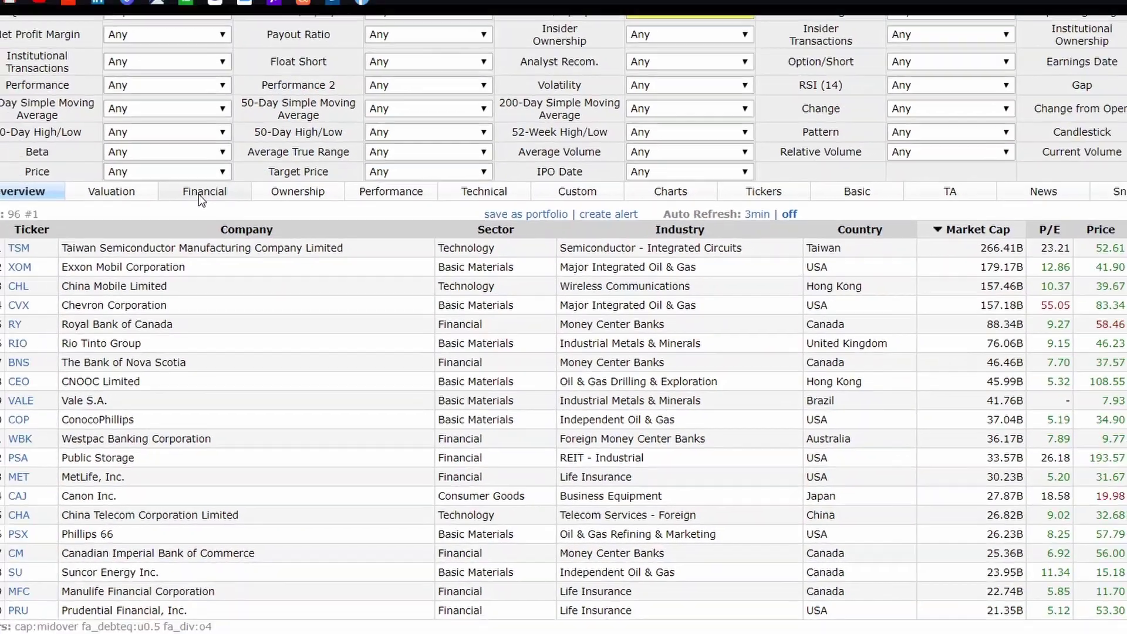
# - Review the filtered stocks' dividend, return and debt figures in the Financial view, and switch the results to the Valuation view
pyautogui.click(177, 165)
pyautogui.scroll(-5, 189, 287)
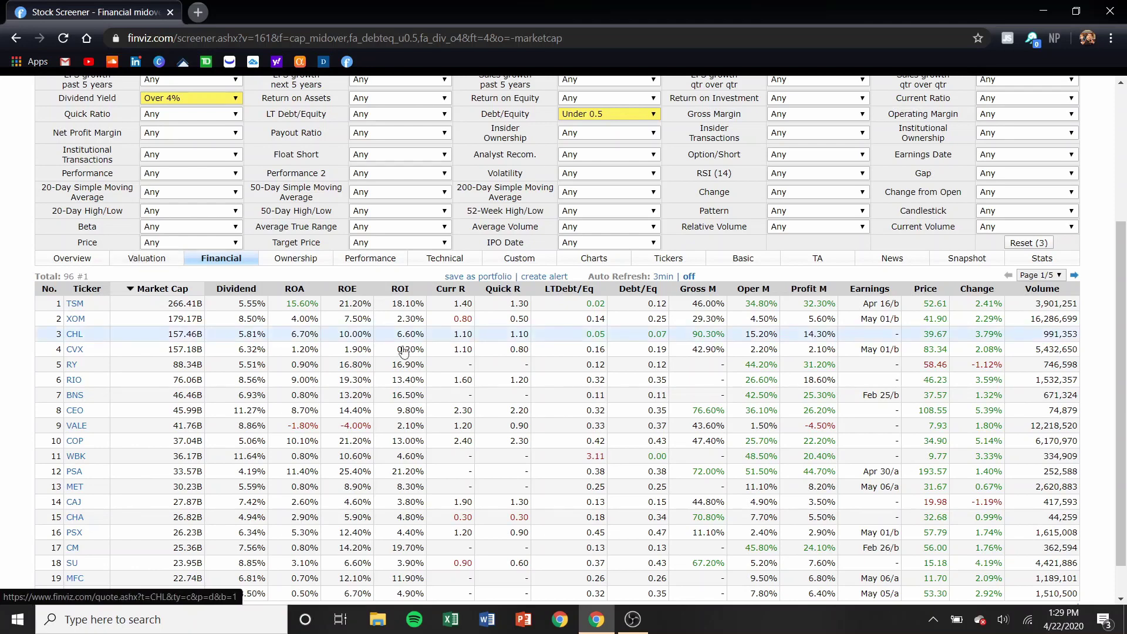
pyautogui.scroll(-1, 97, 296)
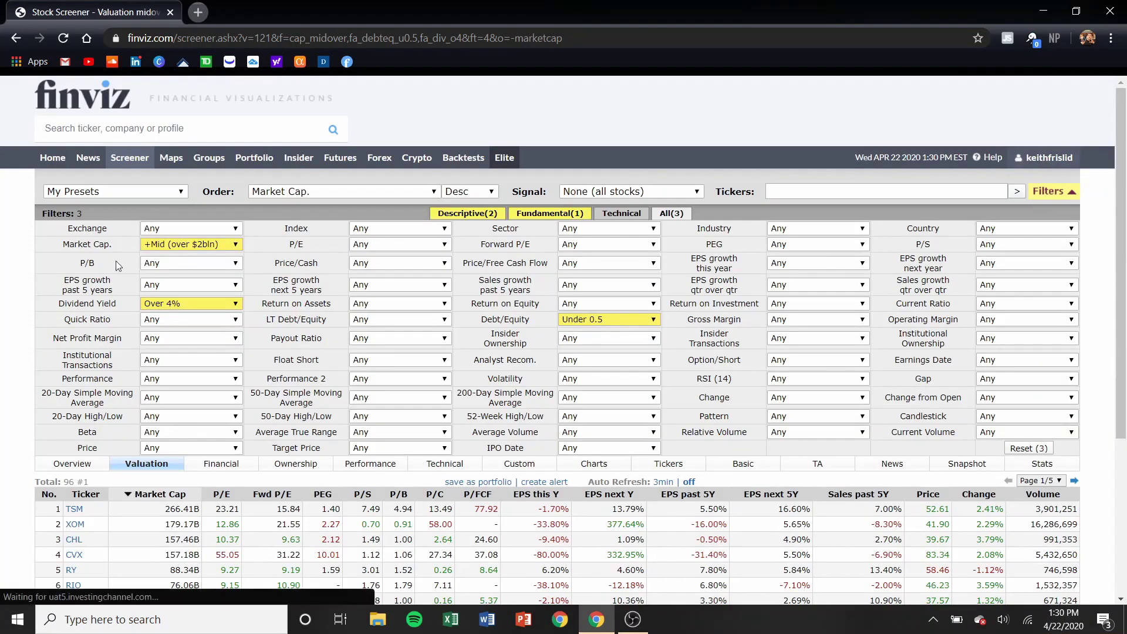
# - Open Chevron's (CVX) quote page from the valuation results and examine its price chart and key financial statistics
pyautogui.scroll(-4, 299, 358)
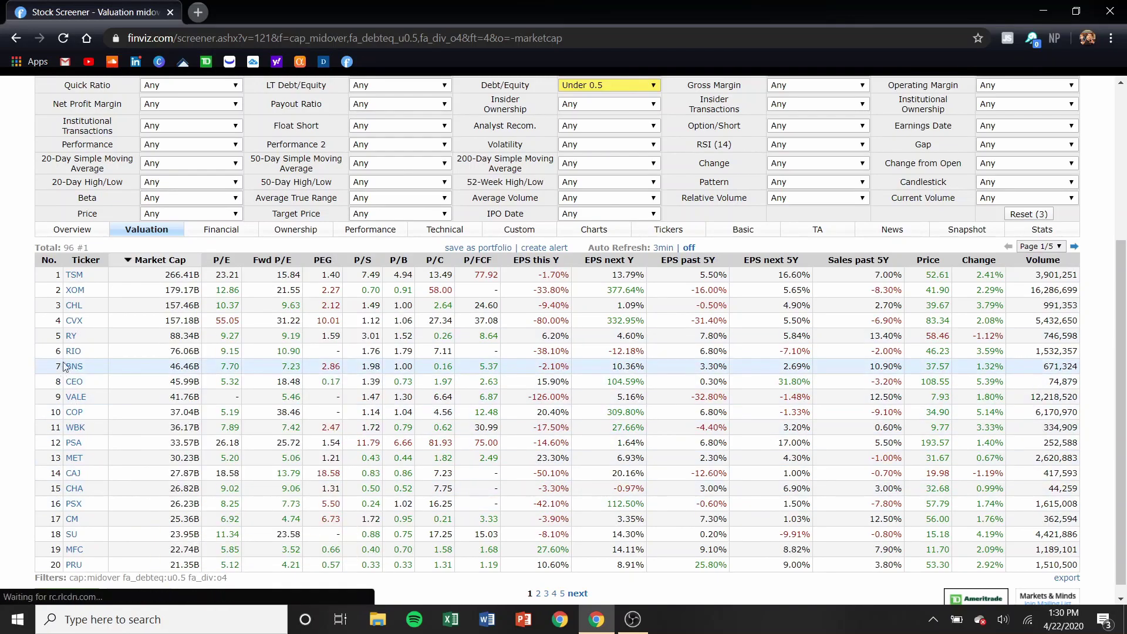
pyautogui.moveTo(75, 327)
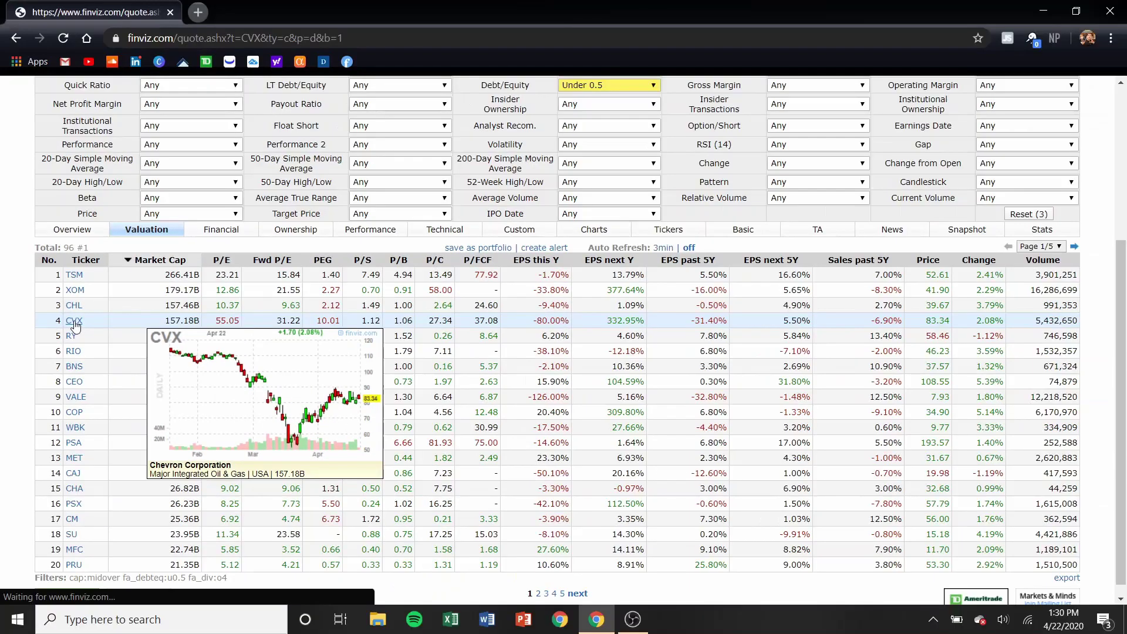
pyautogui.click(191, 327)
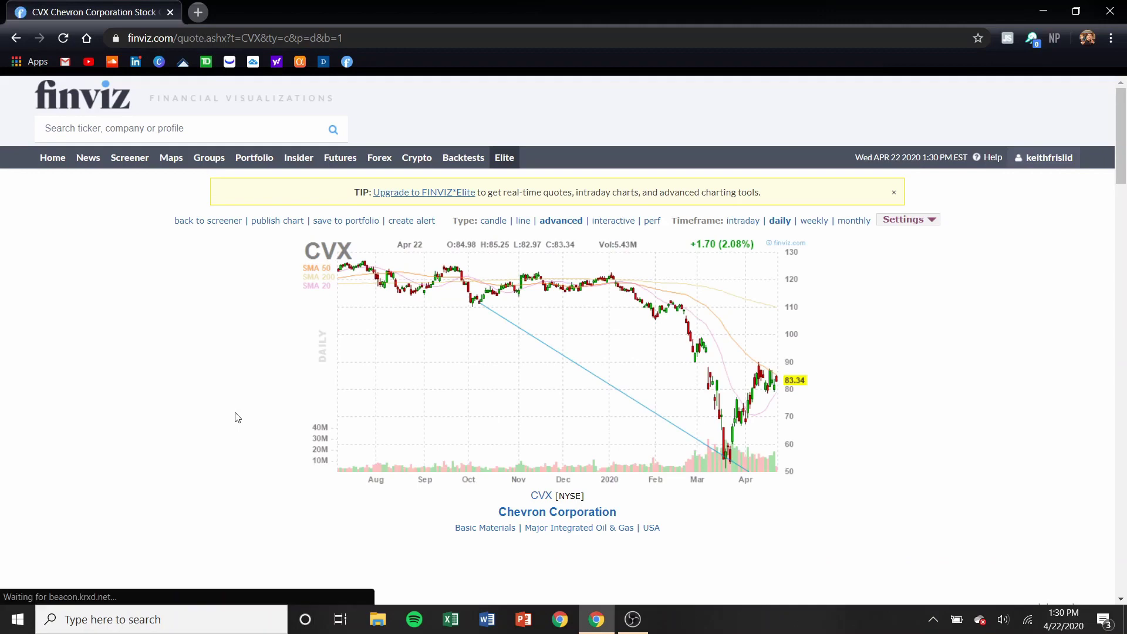
pyautogui.scroll(-2, 237, 418)
pyautogui.scroll(-2, 238, 418)
pyautogui.scroll(-2, 113, 389)
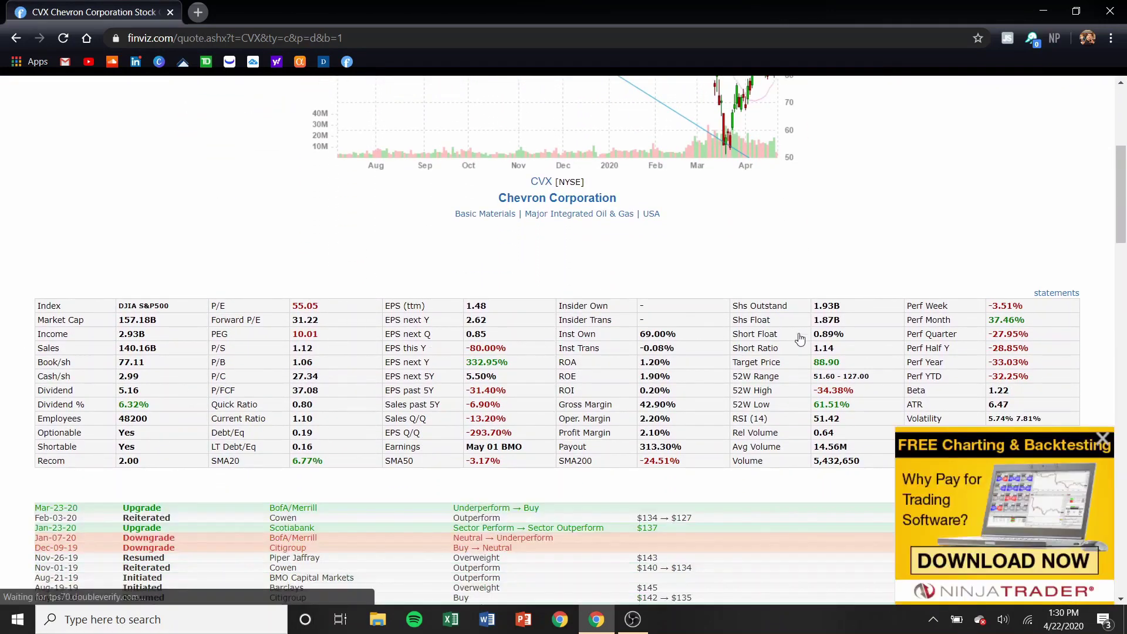
pyautogui.scroll(-1, 415, 356)
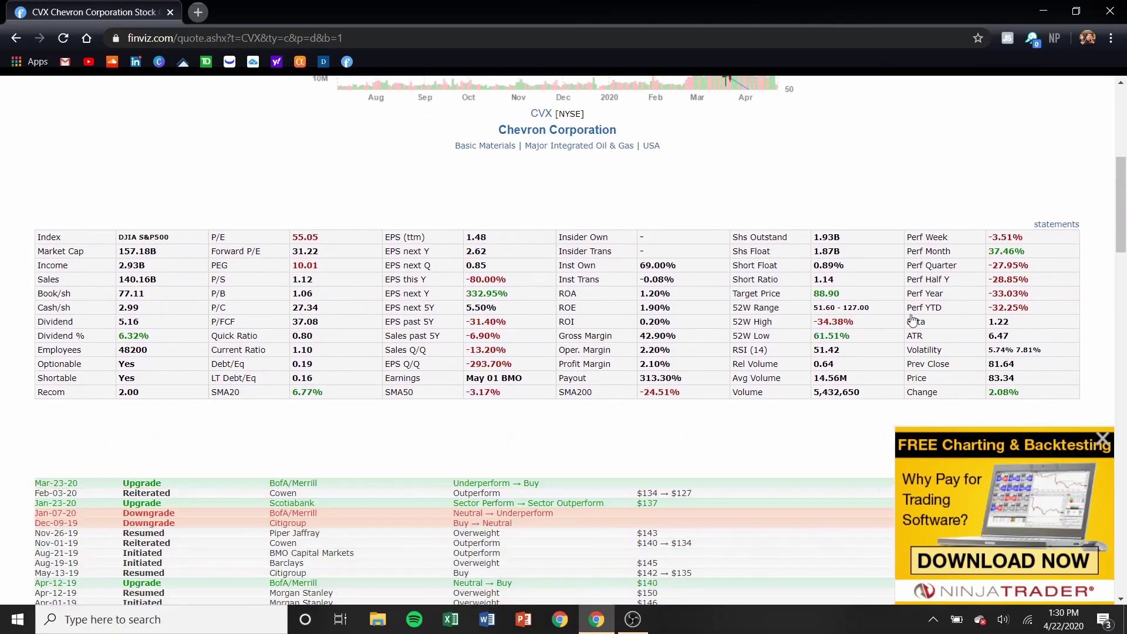
pyautogui.scroll(-10, 619, 346)
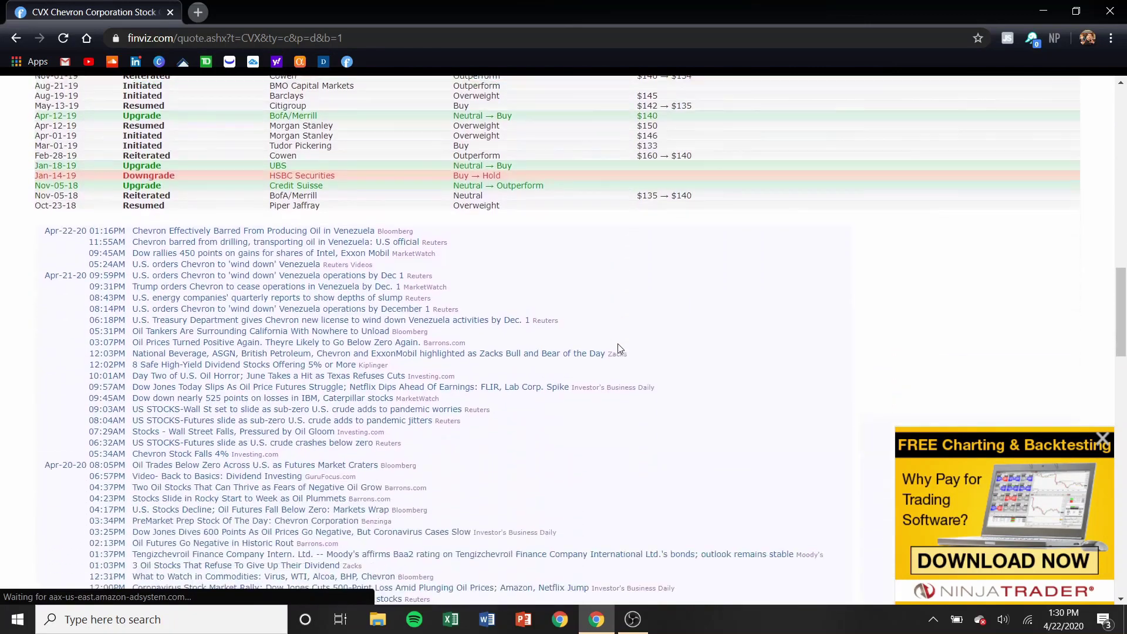
pyautogui.scroll(10, 509, 120)
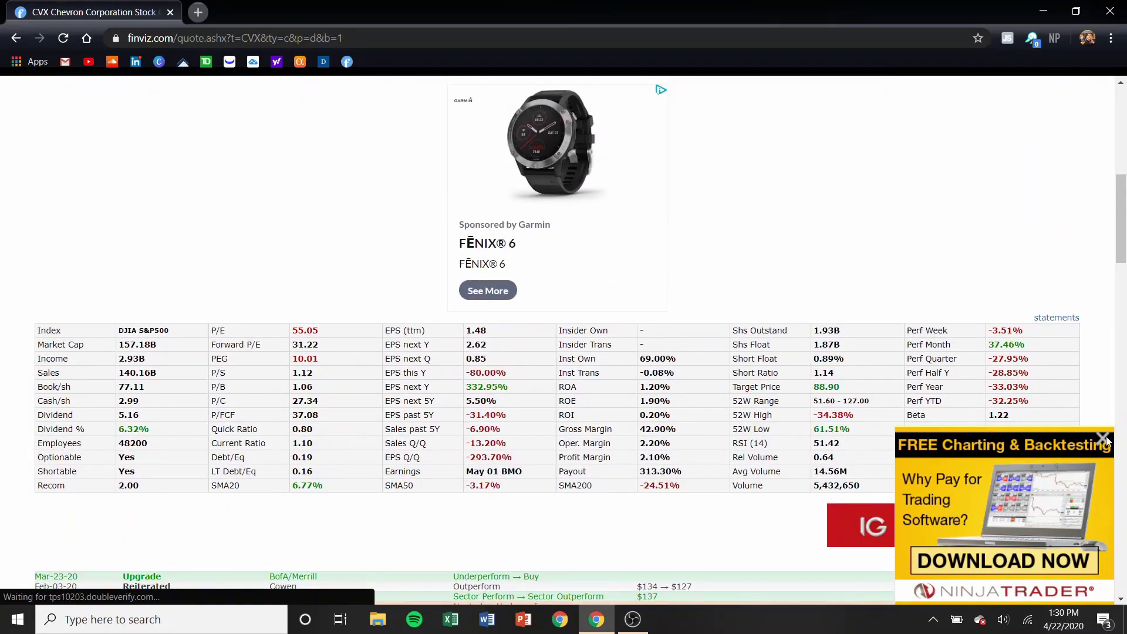
# - Close the ad covering Chevron's page and read through its statistics, analyst ratings and news headlines
pyautogui.click(1103, 439)
pyautogui.scroll(-6, 850, 438)
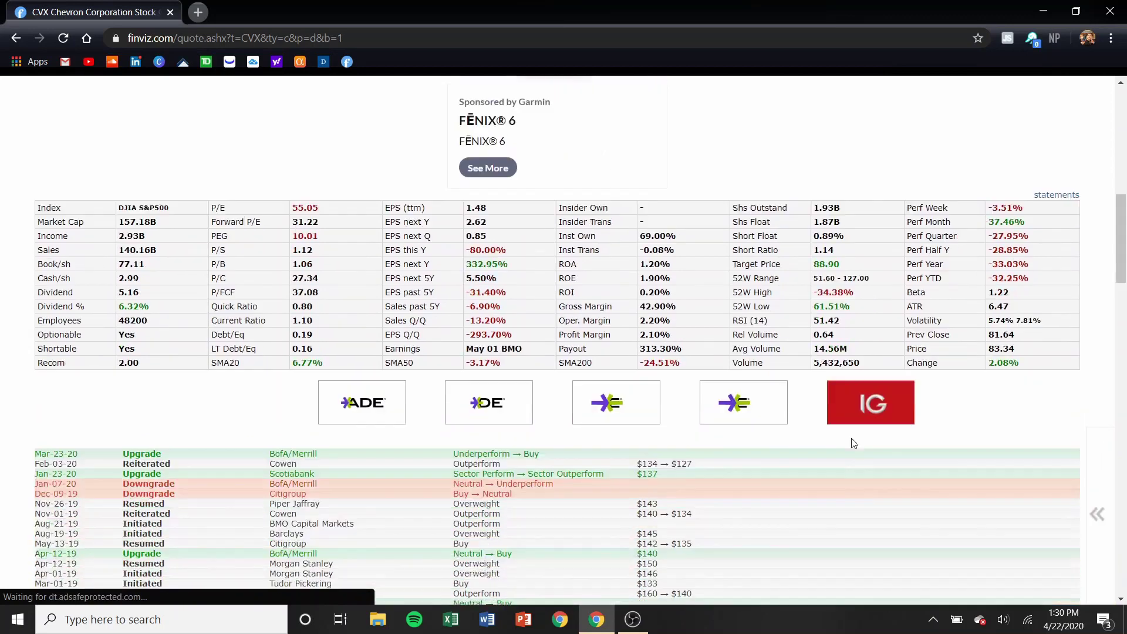
pyautogui.scroll(-2, 281, 311)
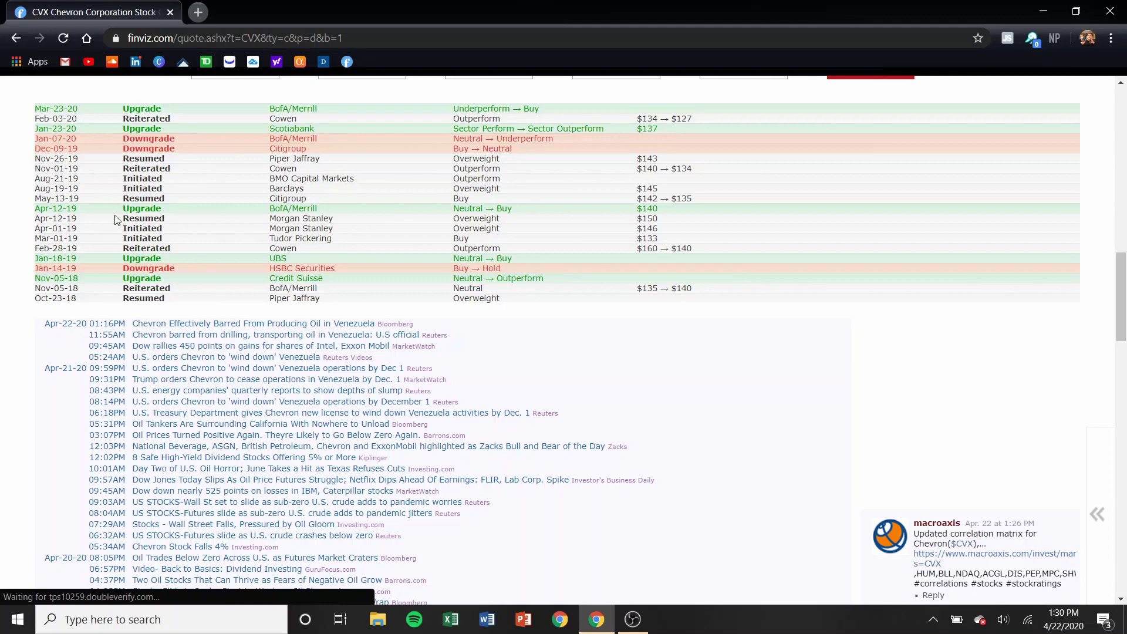
pyautogui.scroll(-3, 209, 356)
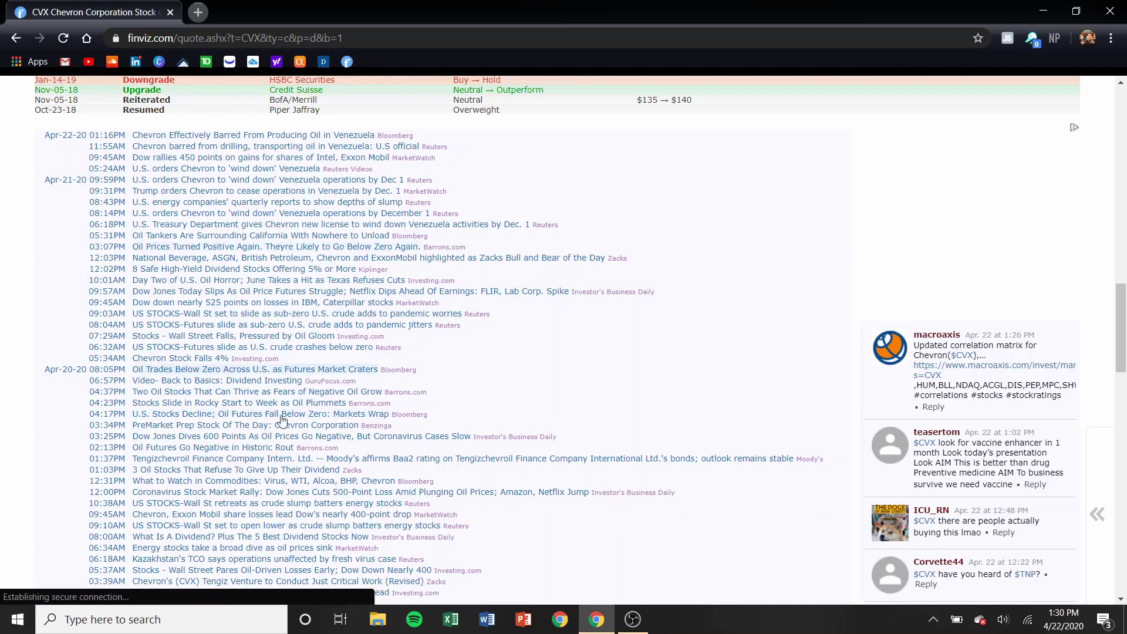
pyautogui.scroll(15, 151, 284)
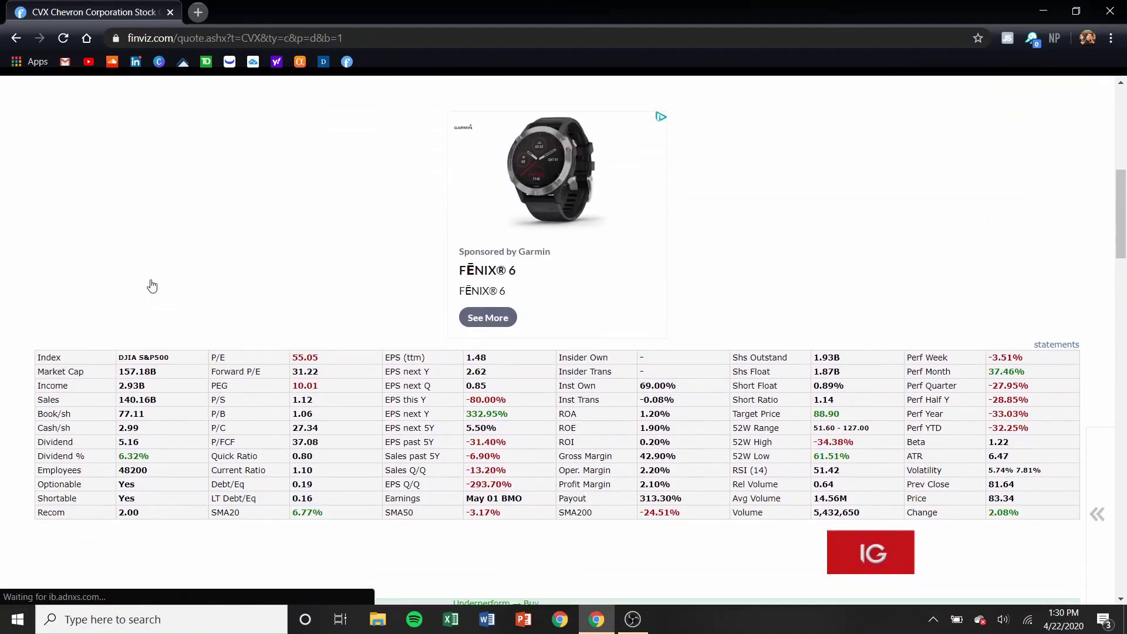
pyautogui.scroll(5, 237, 251)
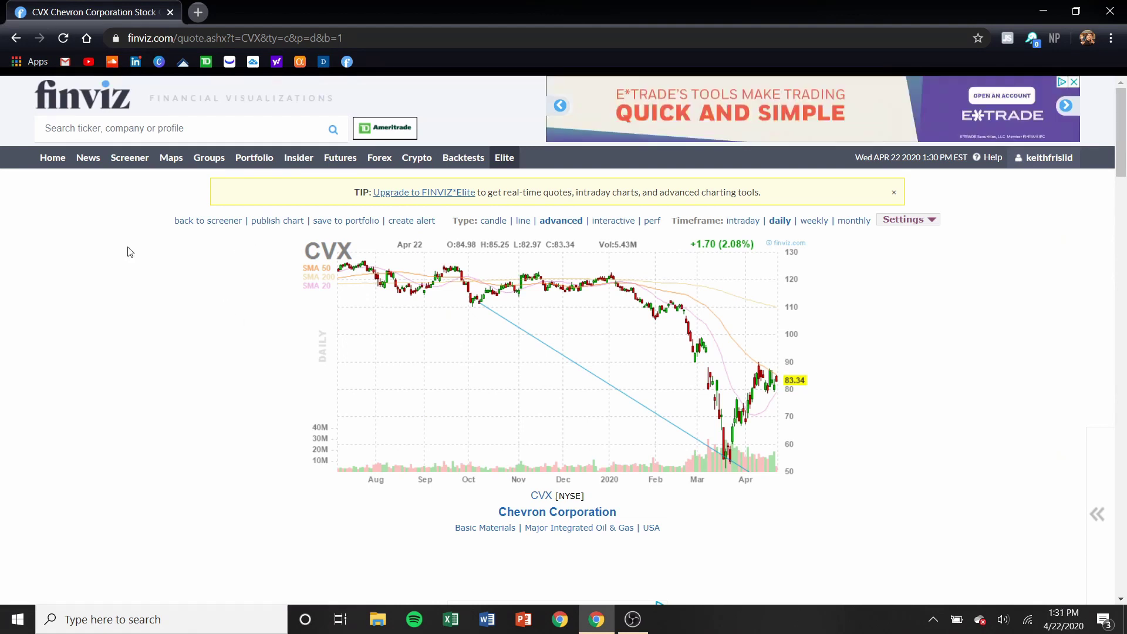
# - Leave Chevron's page for the portfolio page and look through the holdings of The Final 50 portfolio
pyautogui.click(134, 162)
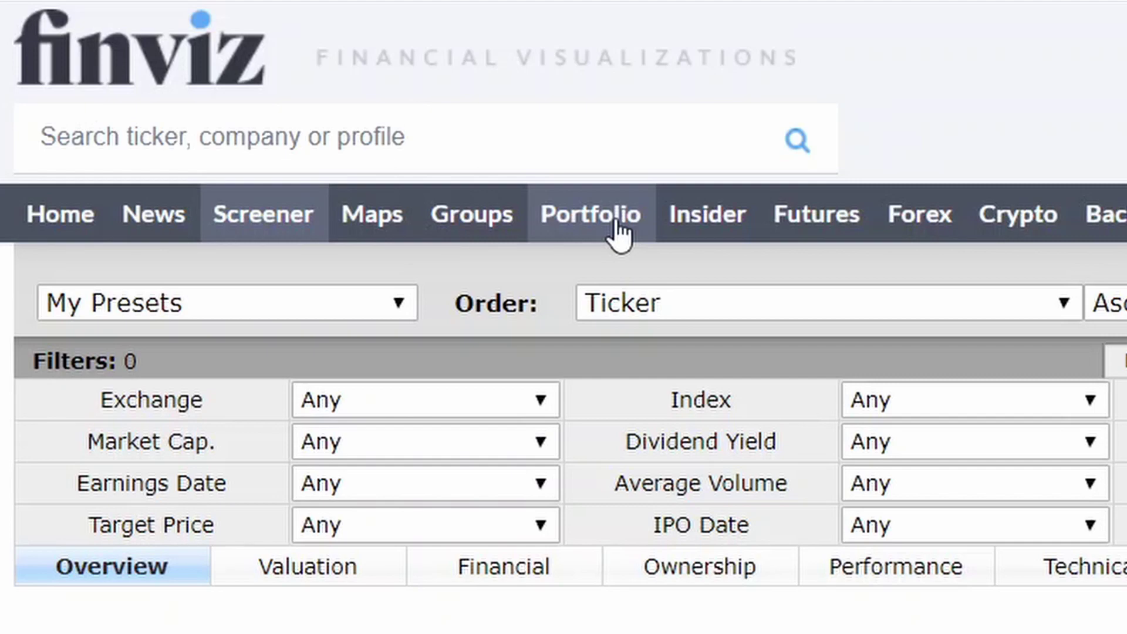
pyautogui.click(618, 229)
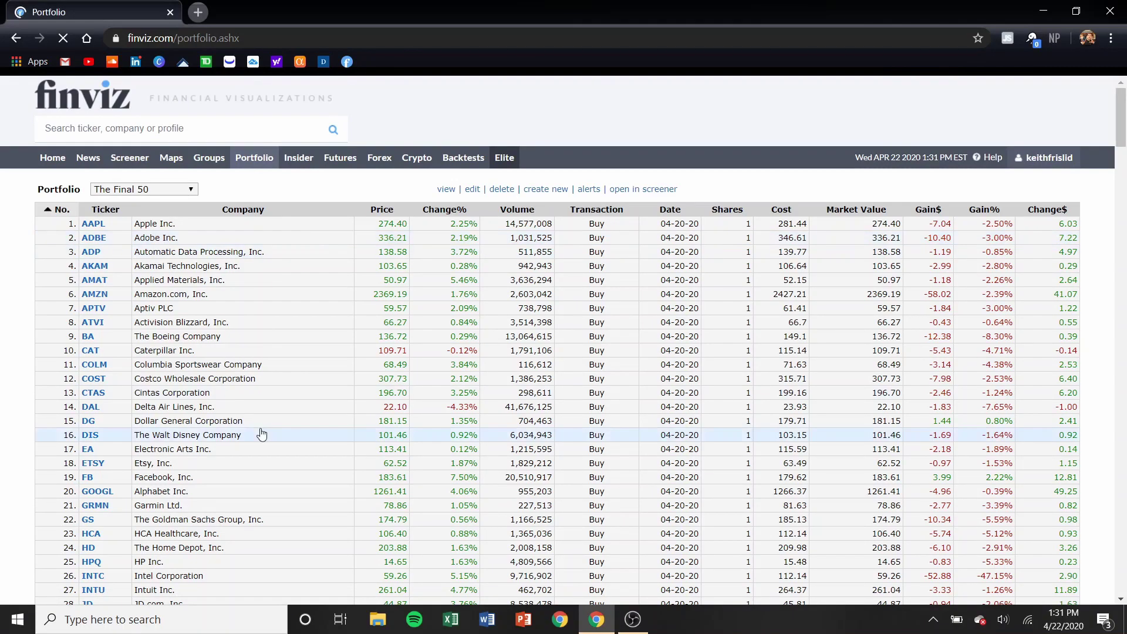
pyautogui.scroll(-3, 261, 433)
pyautogui.scroll(-5, 262, 433)
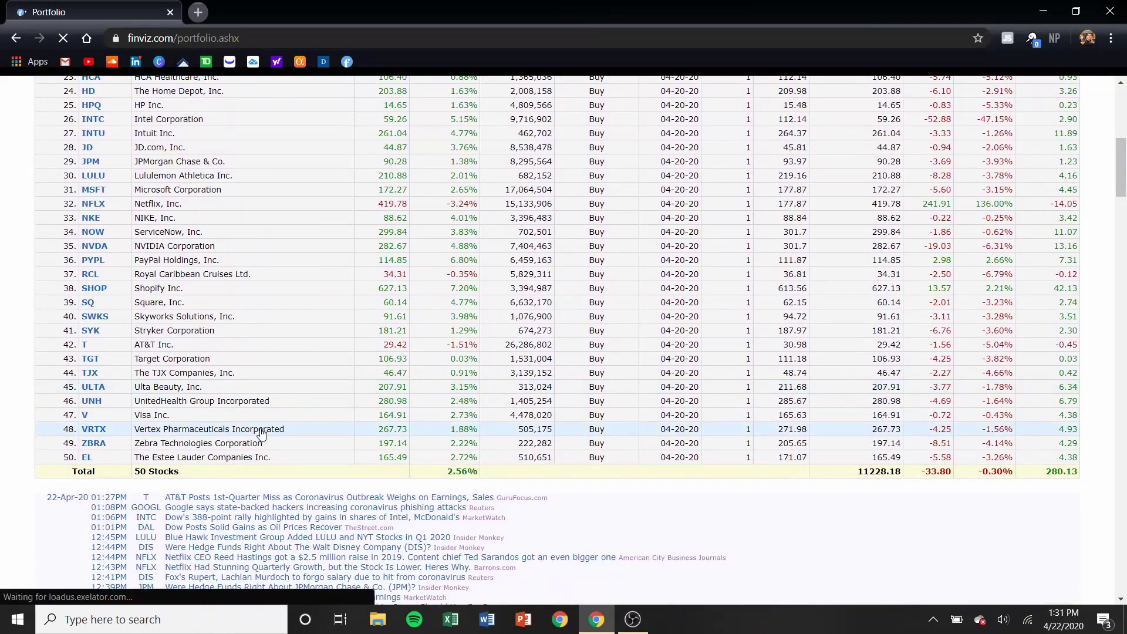
pyautogui.scroll(10, 262, 433)
pyautogui.scroll(1, 261, 433)
pyautogui.scroll(-6, 262, 433)
pyautogui.scroll(6, 262, 433)
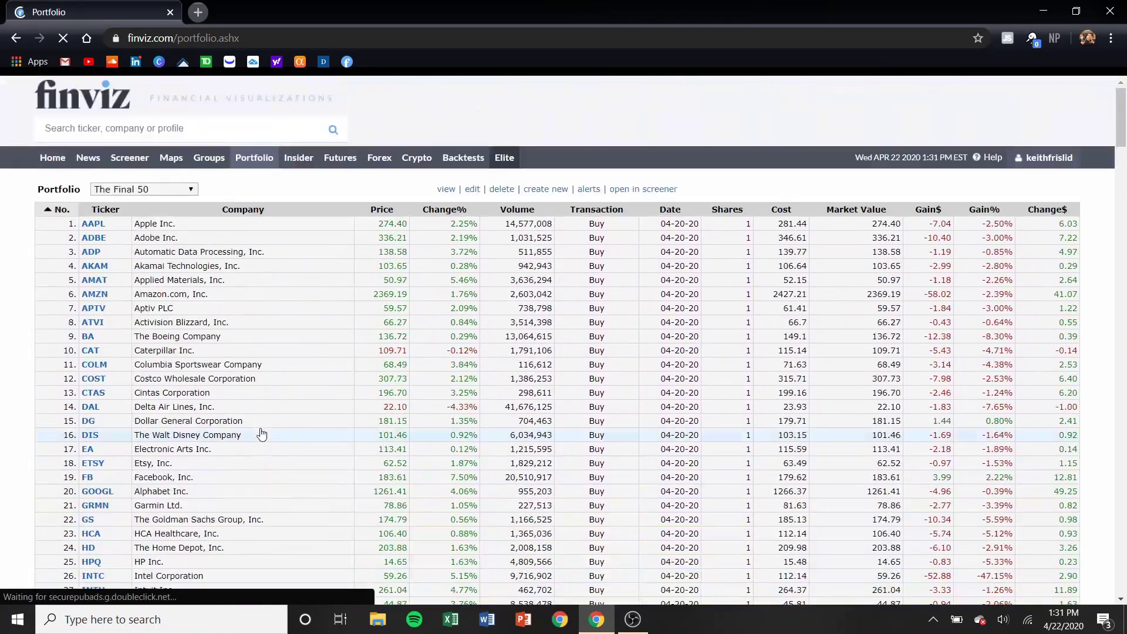
pyautogui.scroll(-10, 261, 433)
pyautogui.scroll(10, 262, 433)
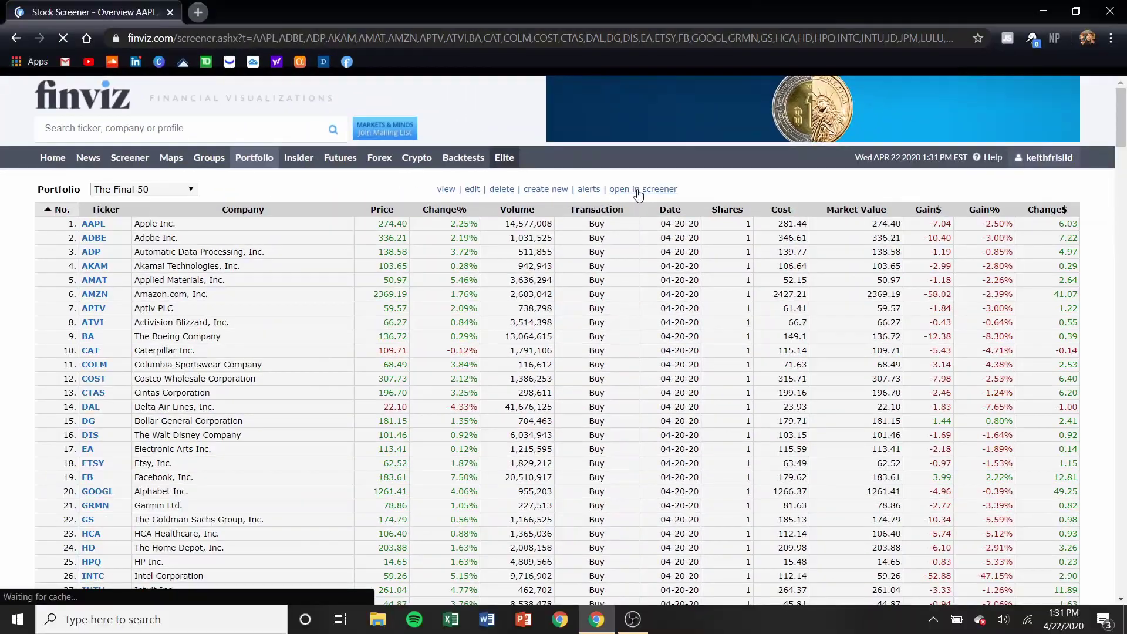
# - Open The Final 50 portfolio in the screener and sort its stocks by P/E in ascending order
pyautogui.click(572, 223)
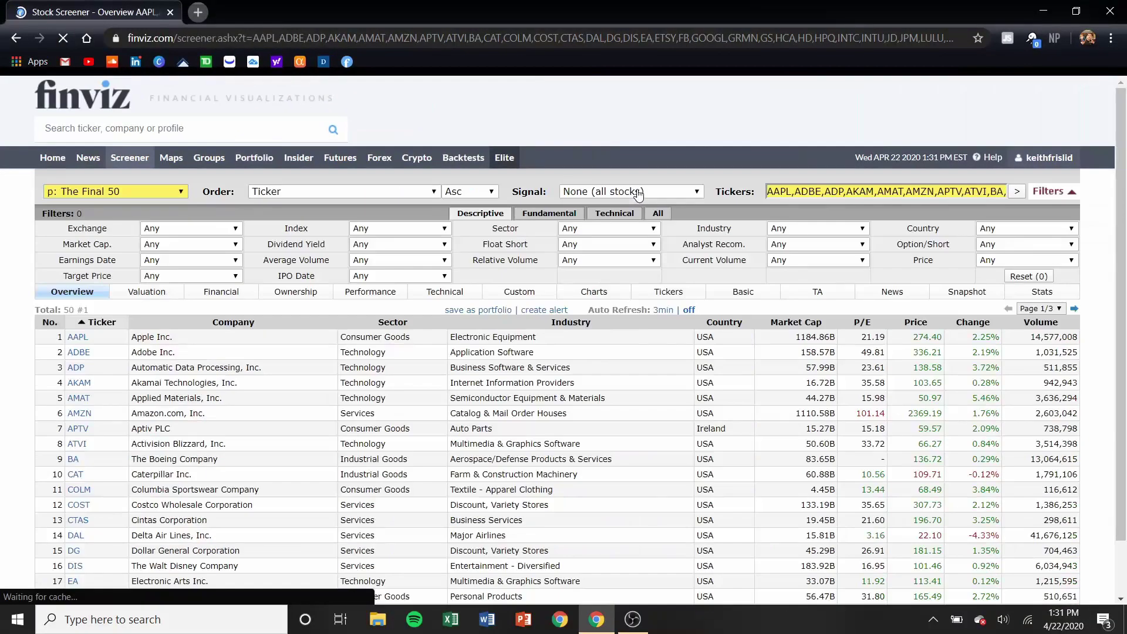
pyautogui.scroll(-1, 250, 196)
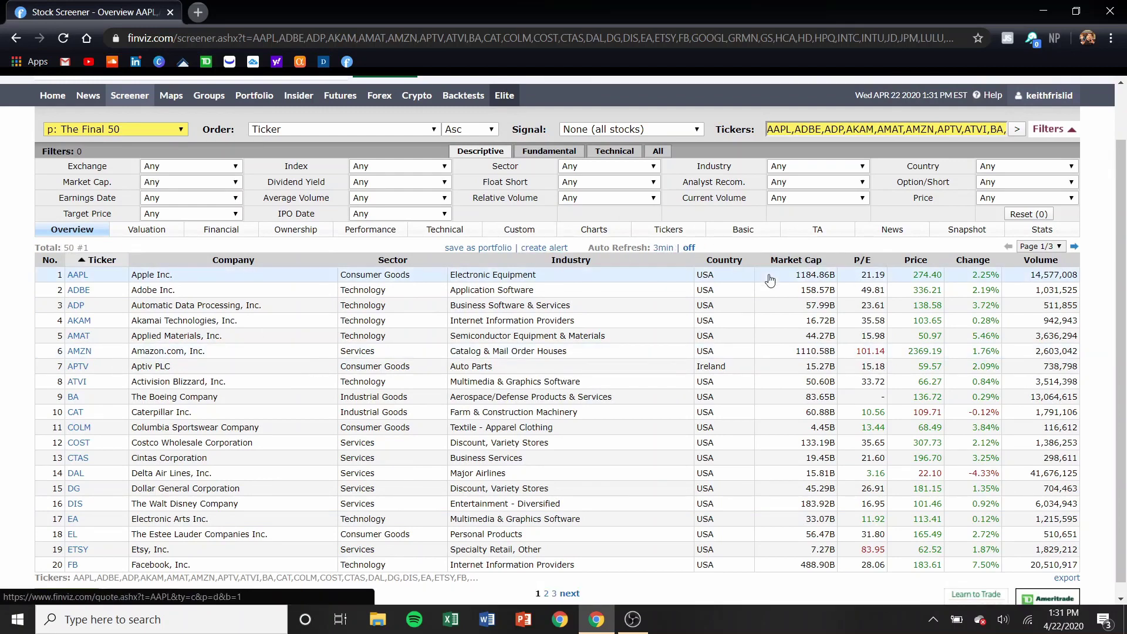
pyautogui.click(937, 265)
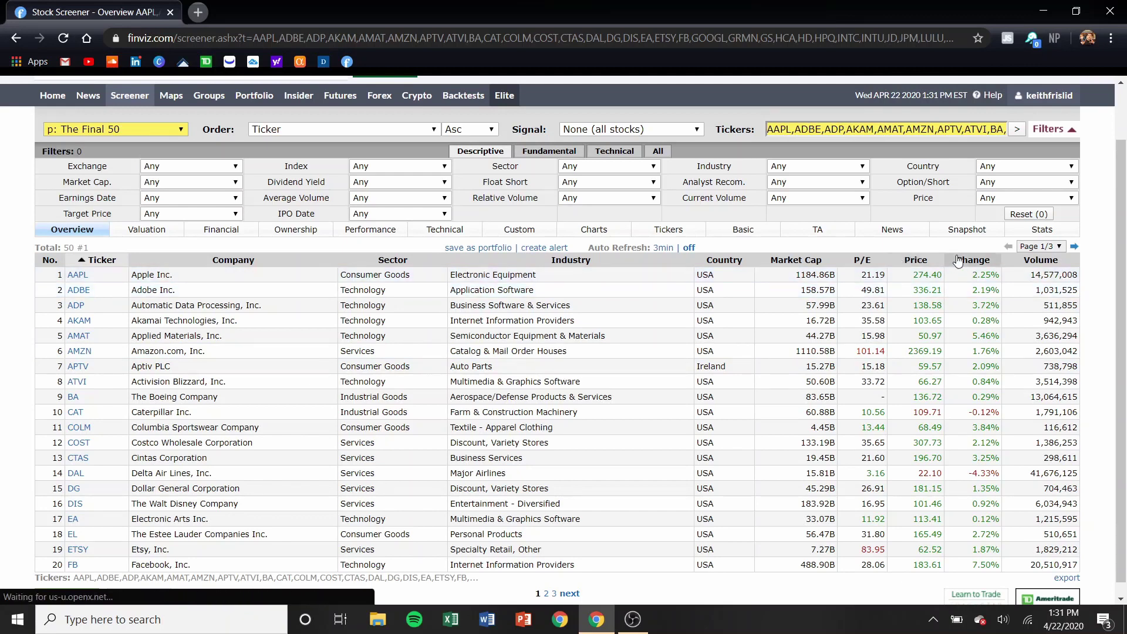
pyautogui.click(860, 260)
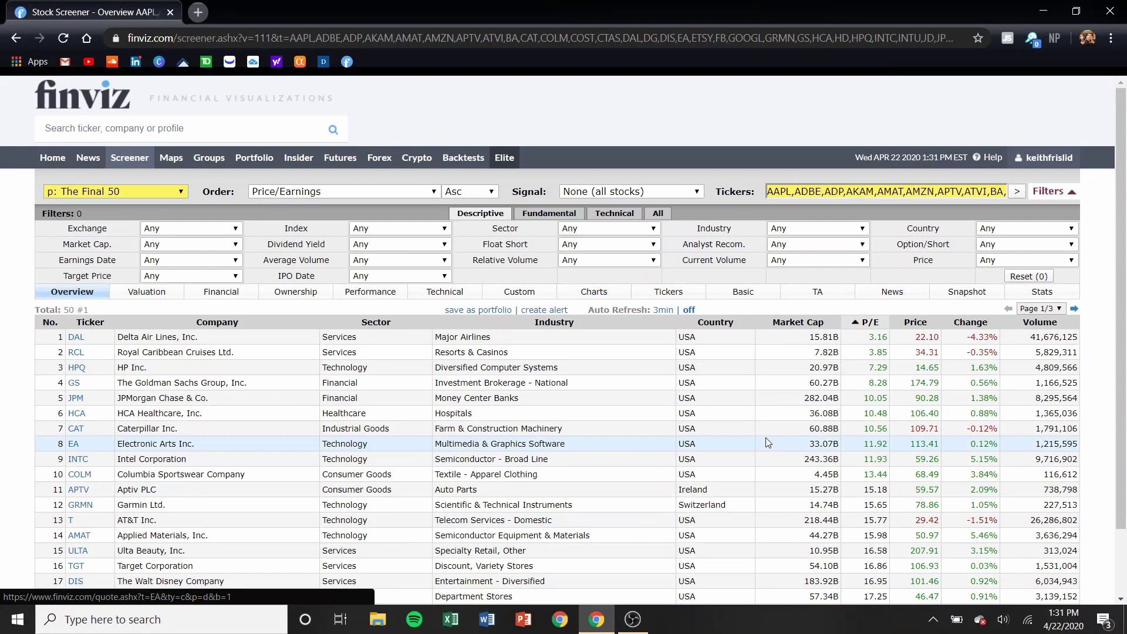
# - Sort the portfolio's stocks by market cap in descending order and switch the results to the Valuation view
pyautogui.scroll(-1, 767, 440)
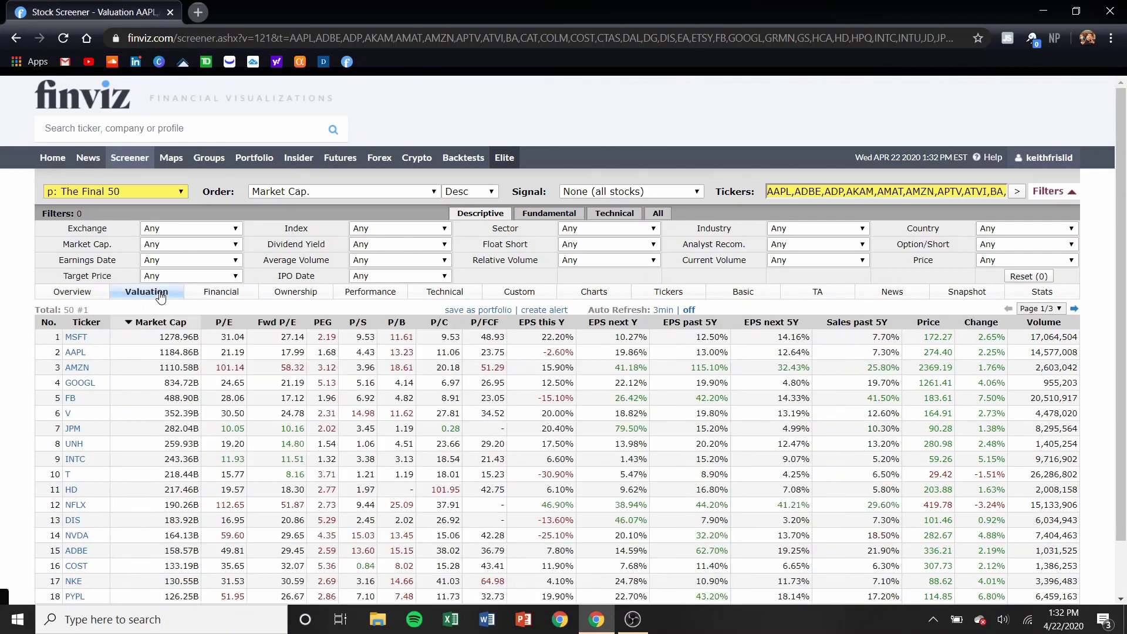
pyautogui.scroll(-1, 359, 437)
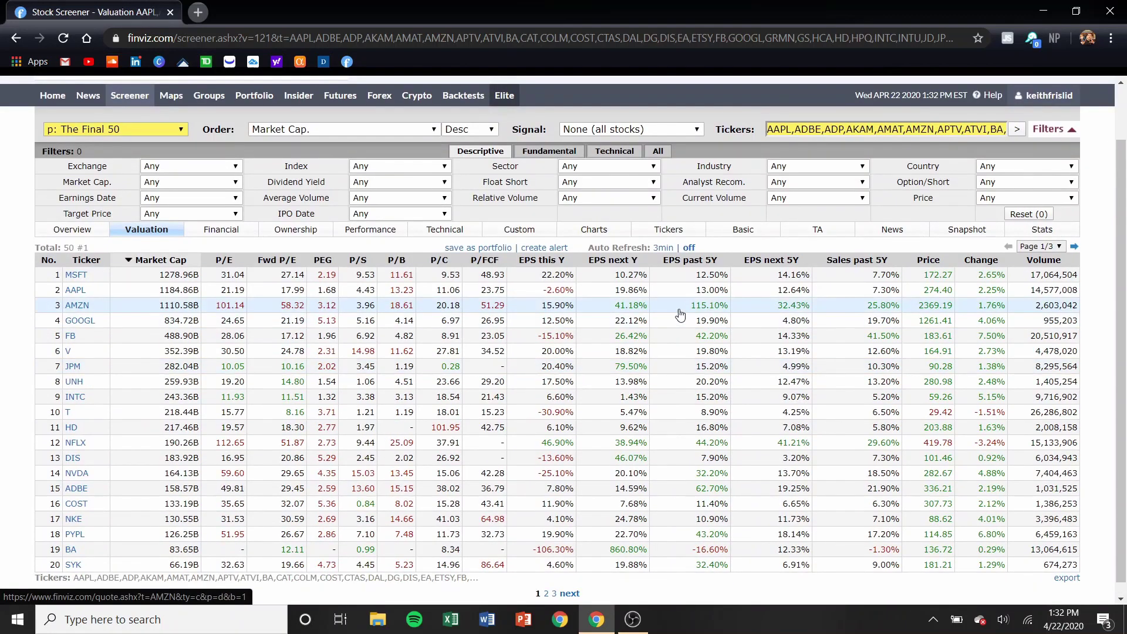
# - Sort the portfolio's stocks by EPS growth past 5 years in descending order and compare their valuation figures
pyautogui.click(678, 264)
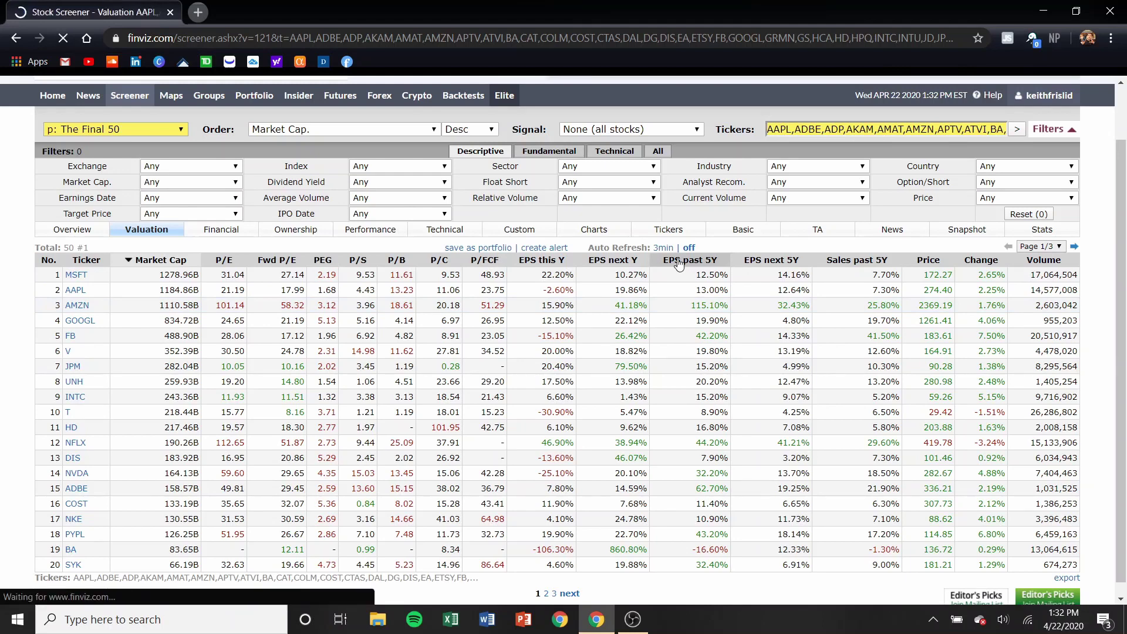
pyautogui.scroll(-1, 709, 437)
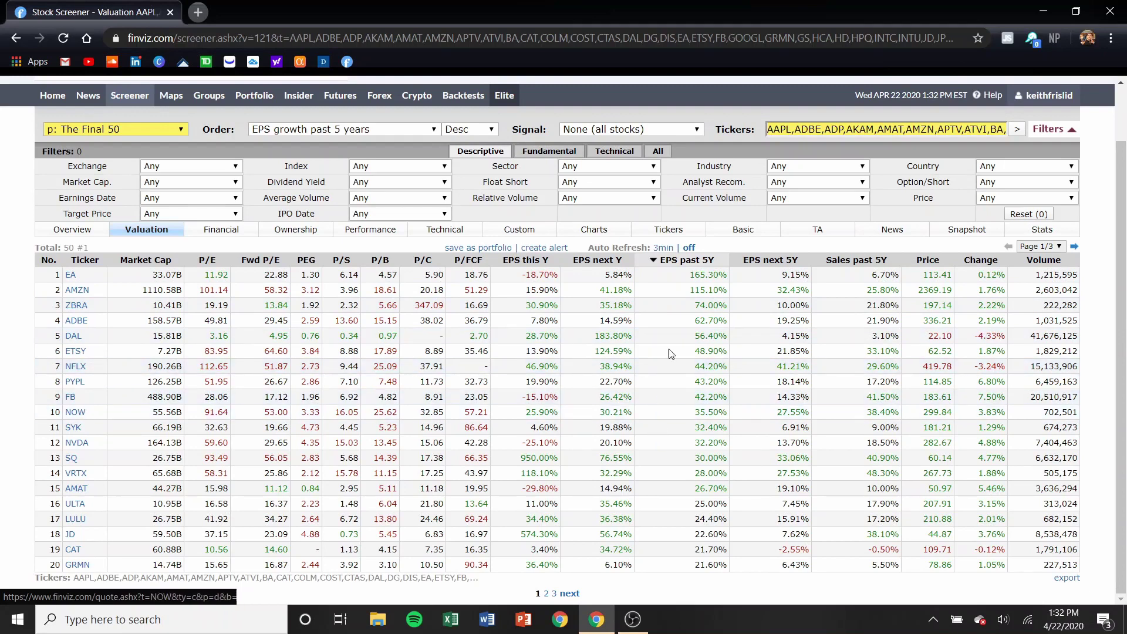
pyautogui.scroll(1, 469, 411)
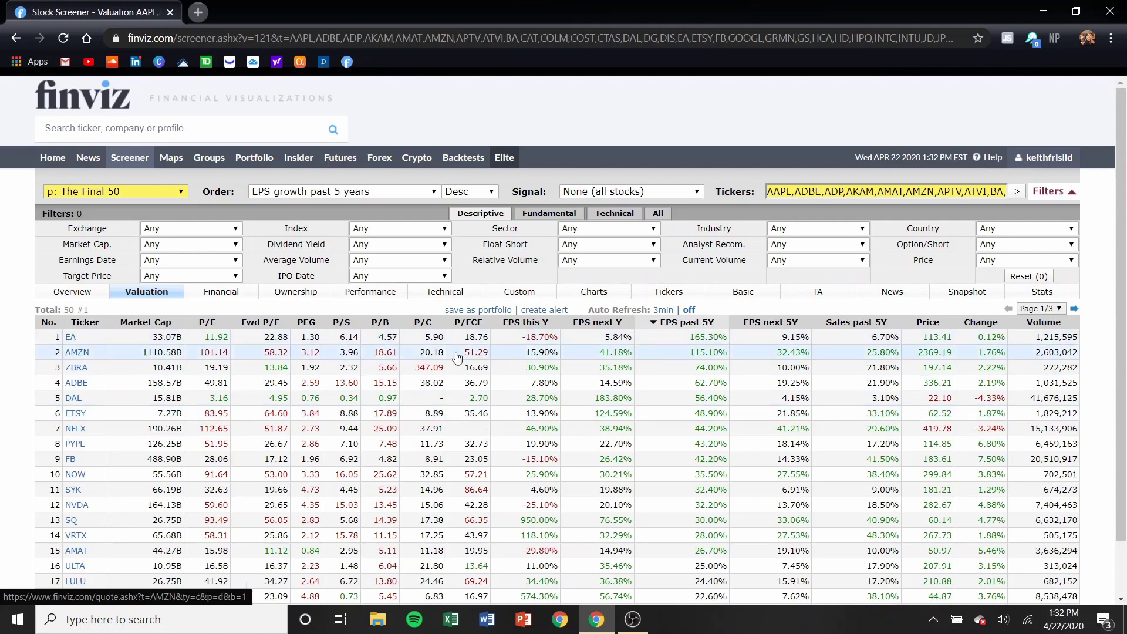
pyautogui.scroll(-1, 117, 458)
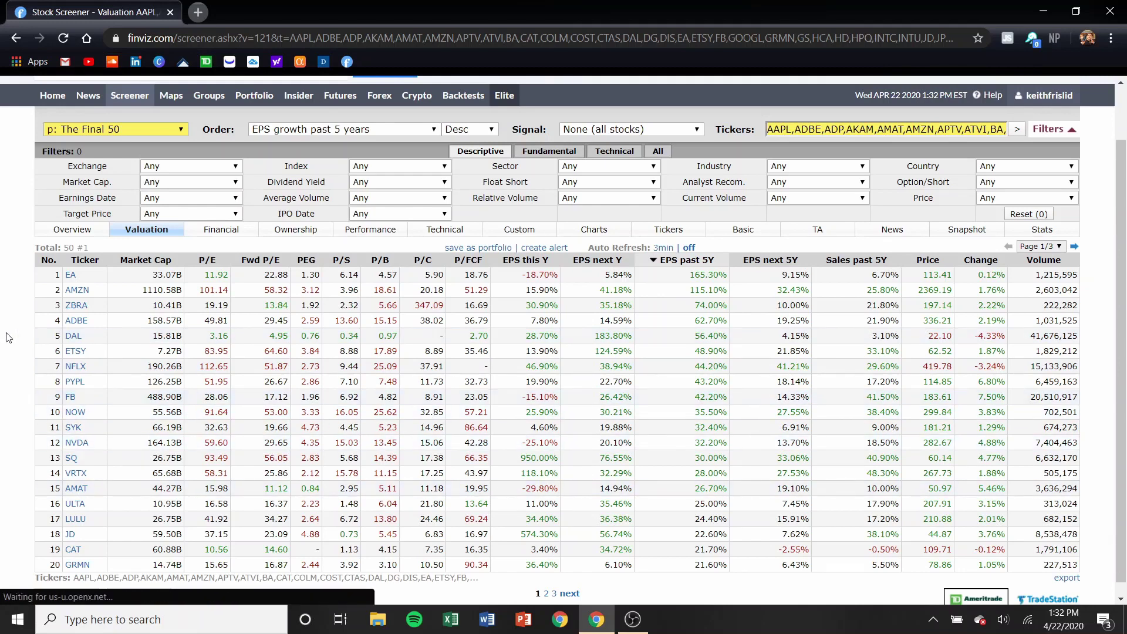
pyautogui.scroll(2, 18, 246)
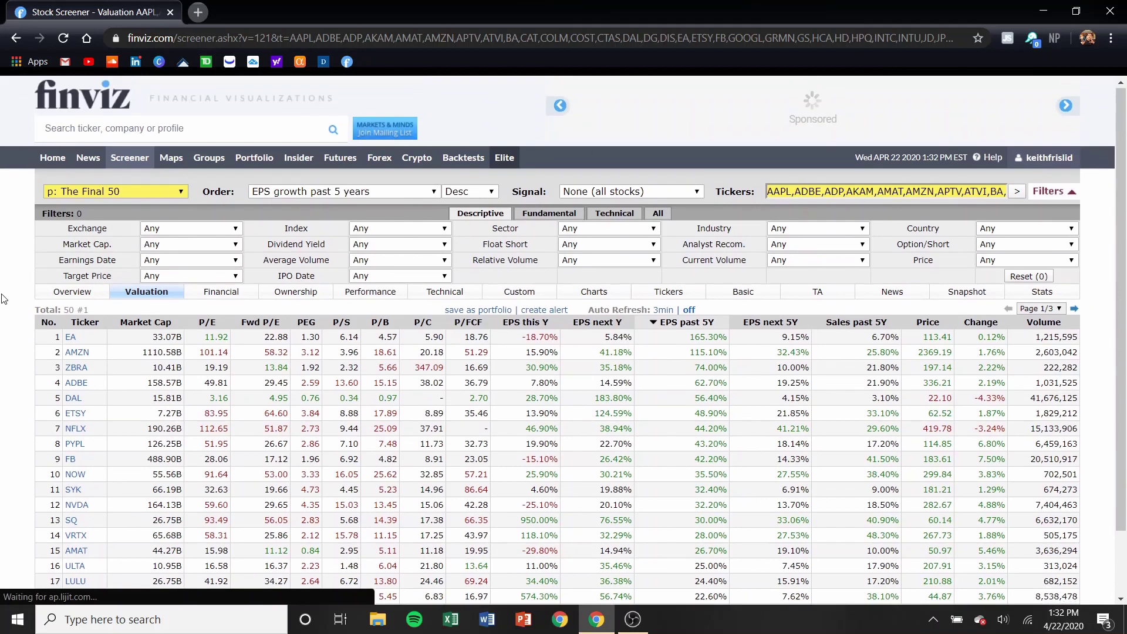